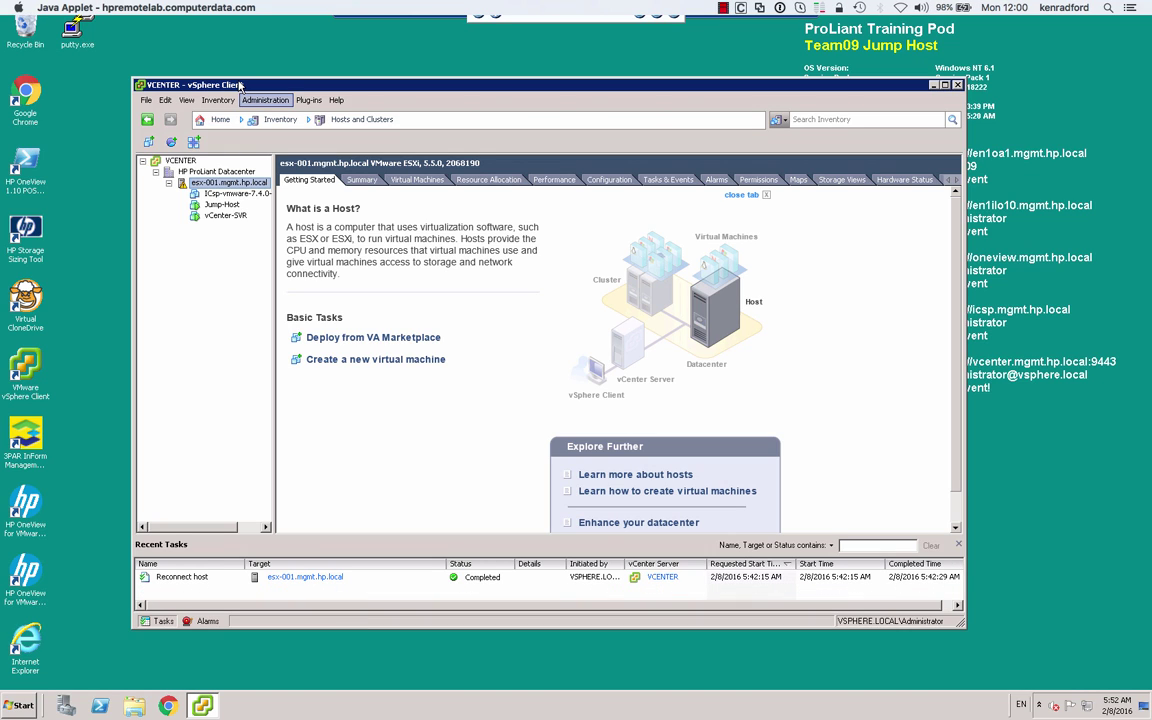
# Load HPOneView-DCS_2.00.02_CP.ova in the Deploy OVF Template wizard and advance to Name and Location
pyautogui.click(146, 100)
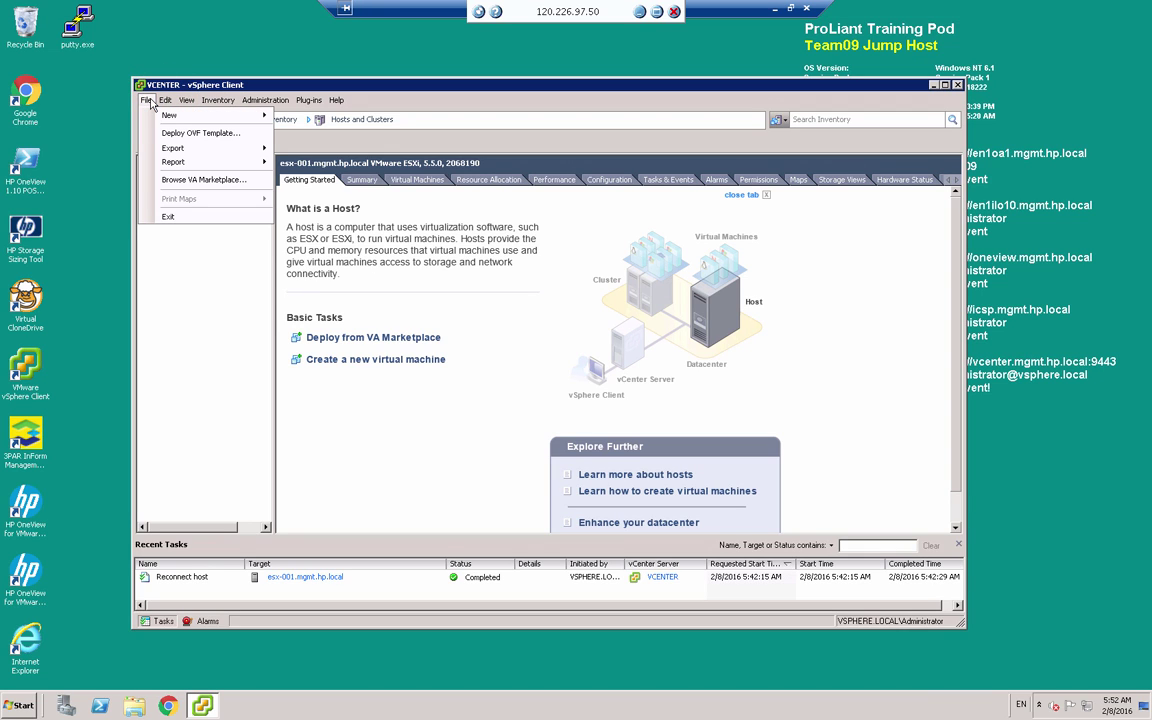
pyautogui.click(205, 133)
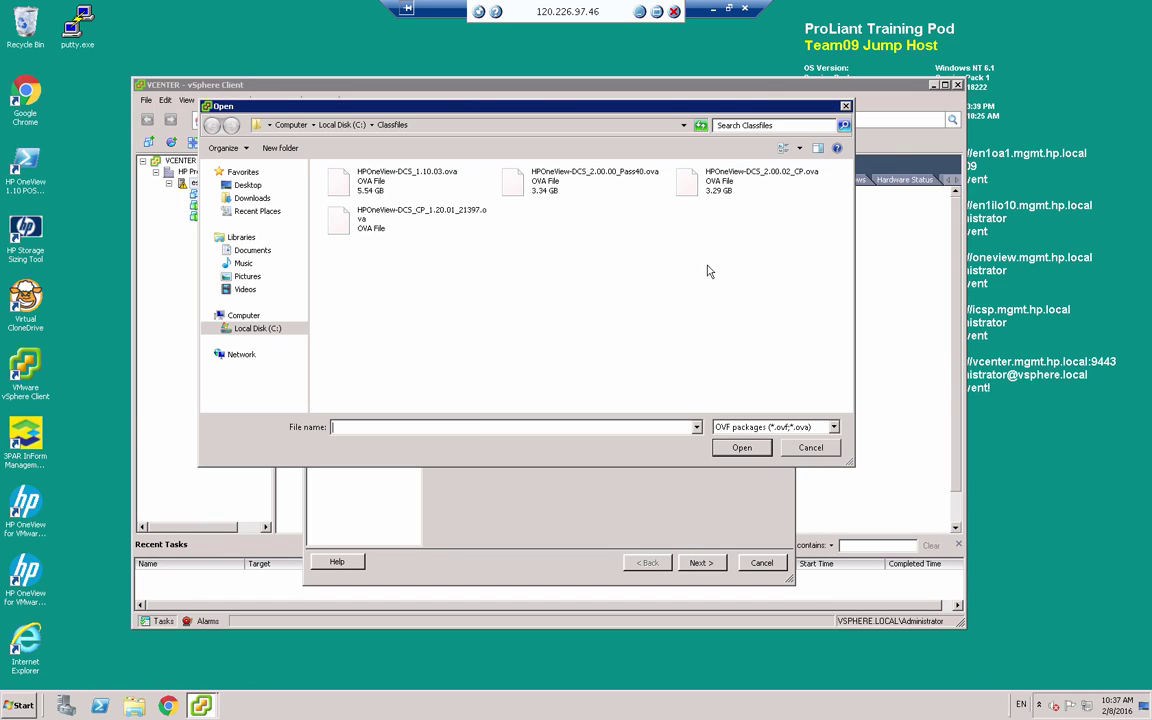
pyautogui.click(683, 188)
pyautogui.click(743, 449)
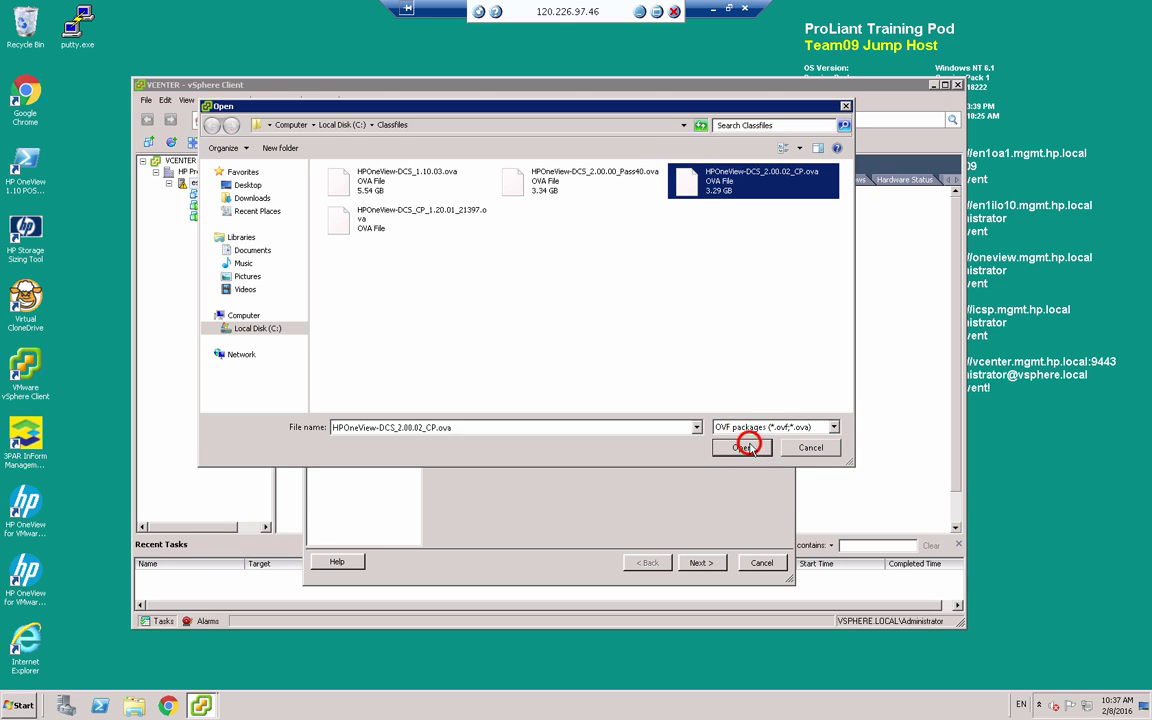
pyautogui.click(702, 562)
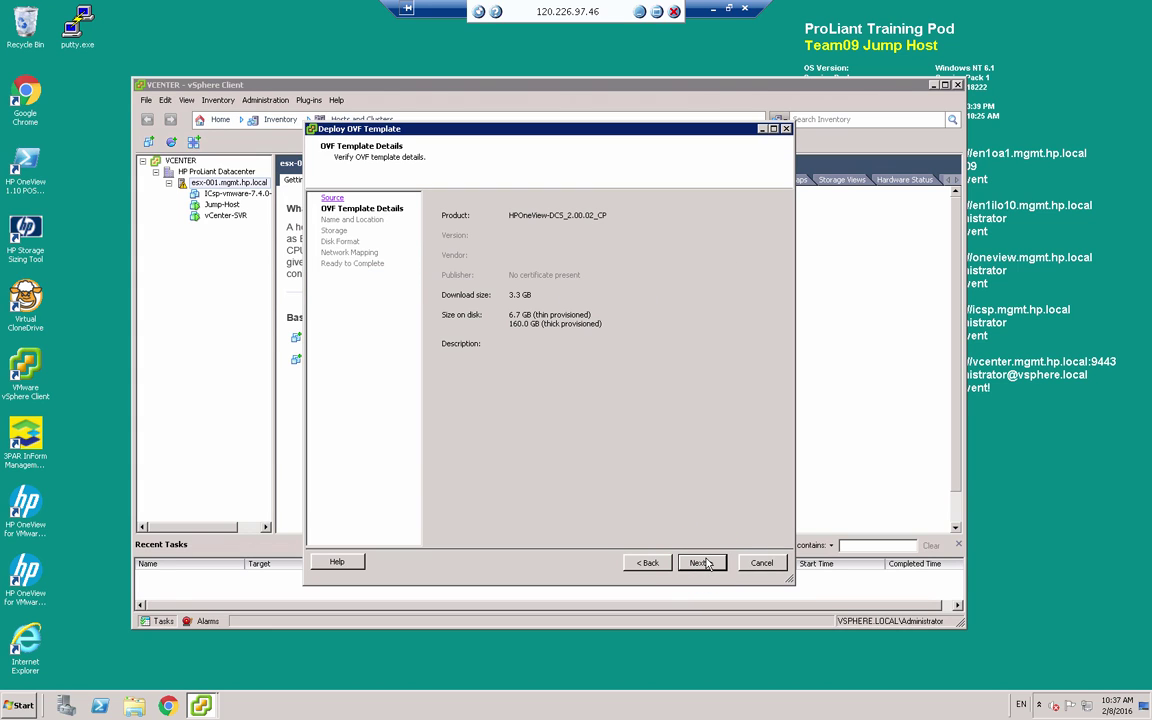
pyautogui.click(702, 562)
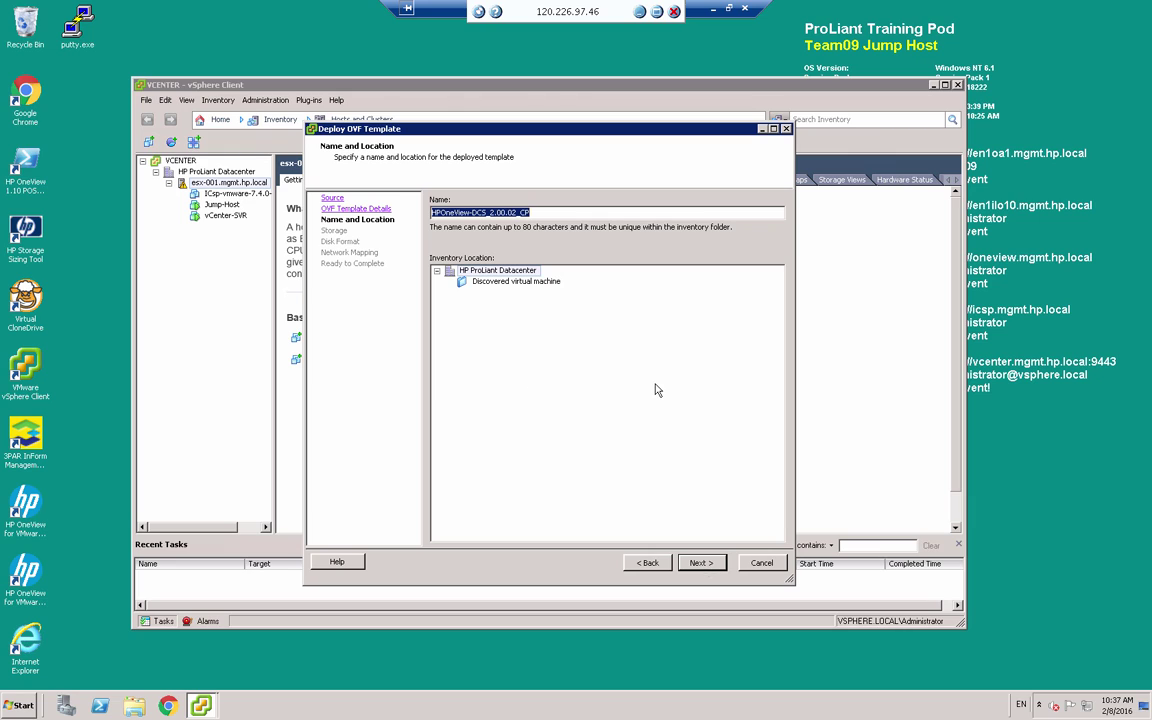
# Name the new VM 'OneView Appliance'
pyautogui.doubleClick(537, 212)
pyautogui.write('One')
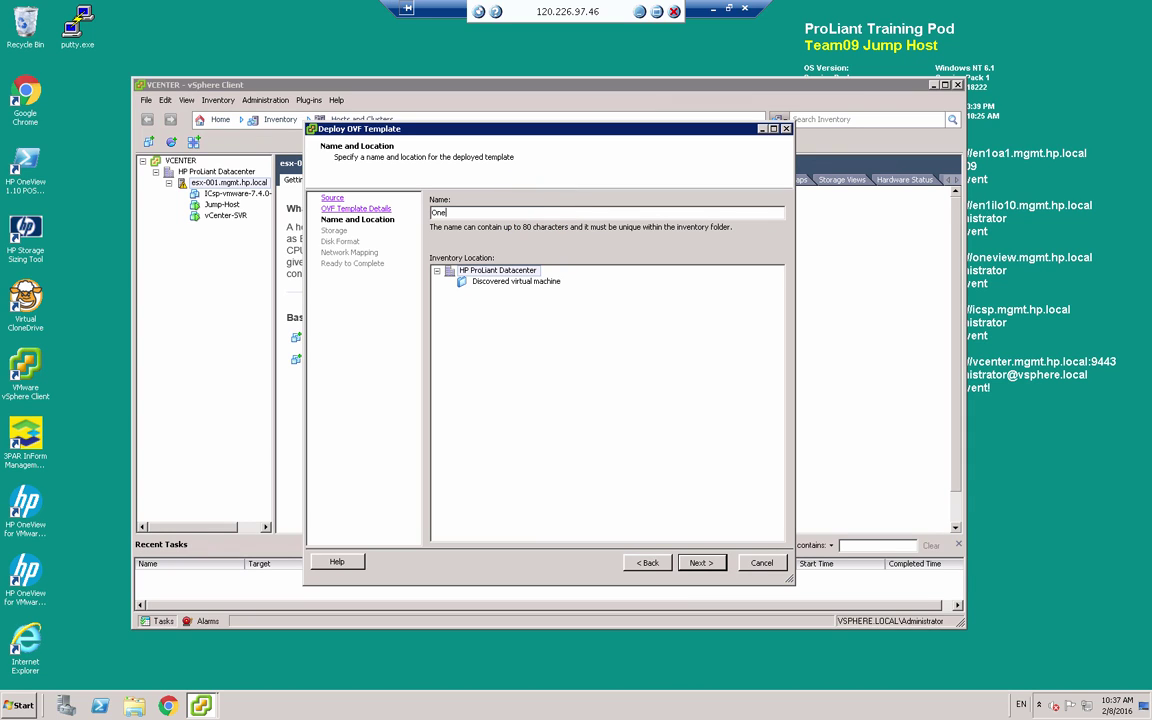
pyautogui.write('View Appliance')
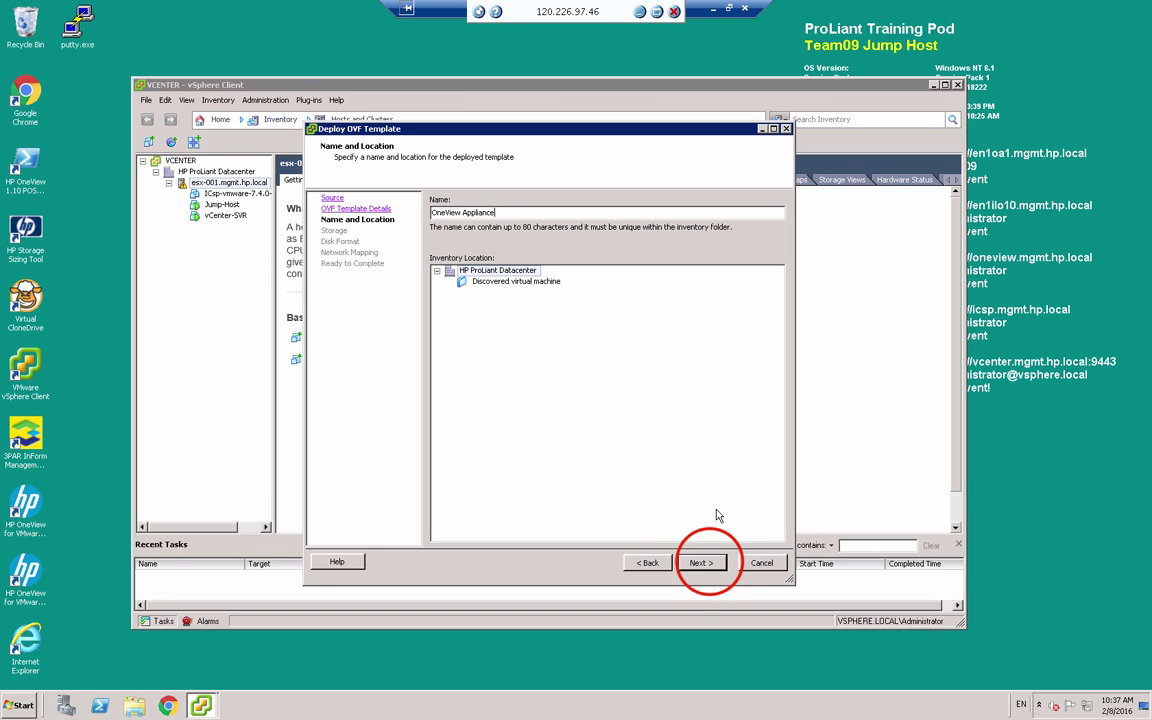
pyautogui.click(708, 565)
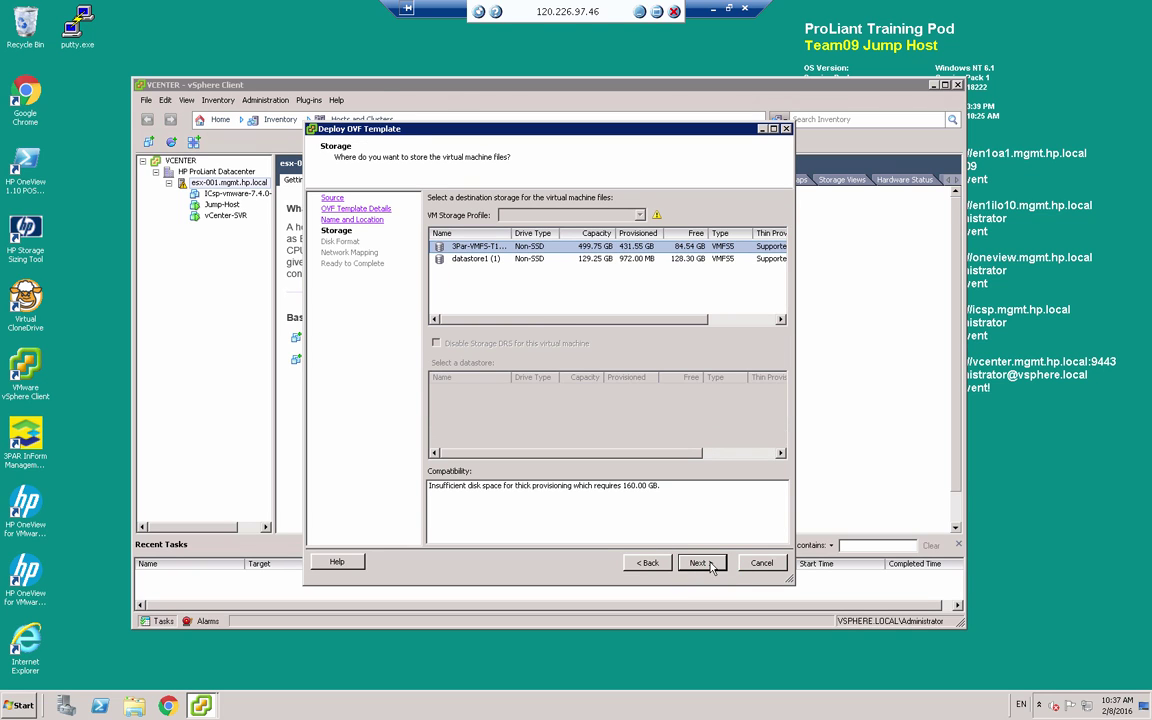
# Store the VM on the 3Par-VMFS-T1-2 datastore with Thin Provision disk format
pyautogui.click(472, 246)
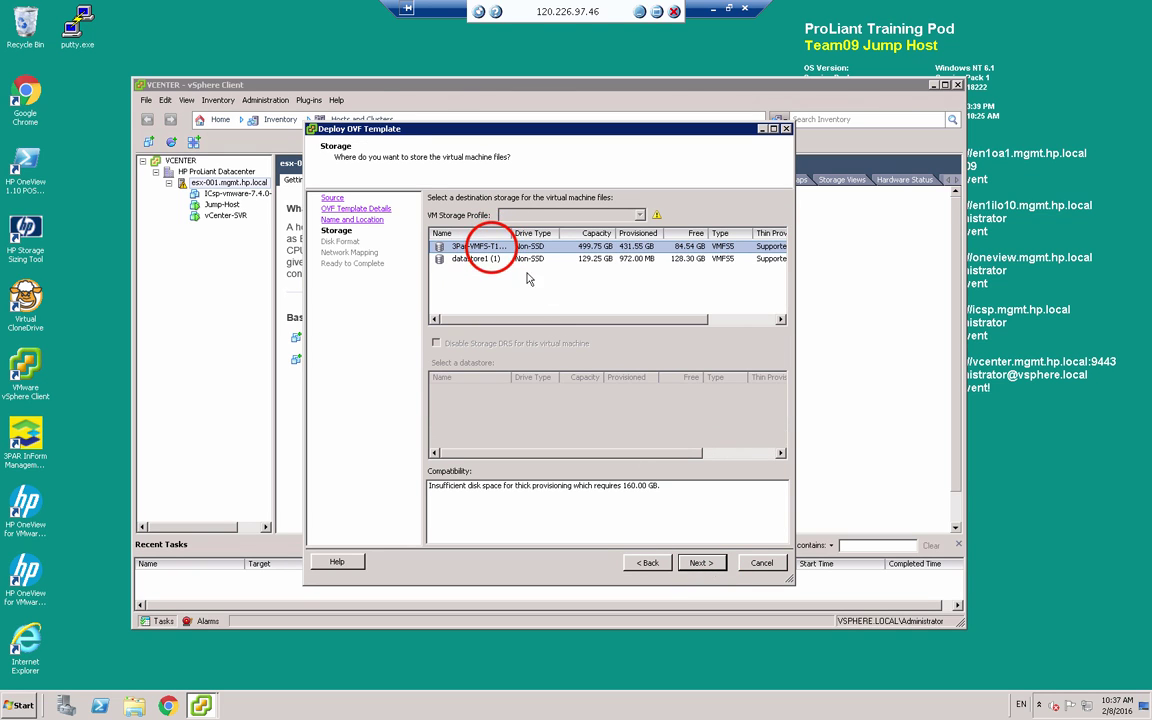
pyautogui.click(690, 563)
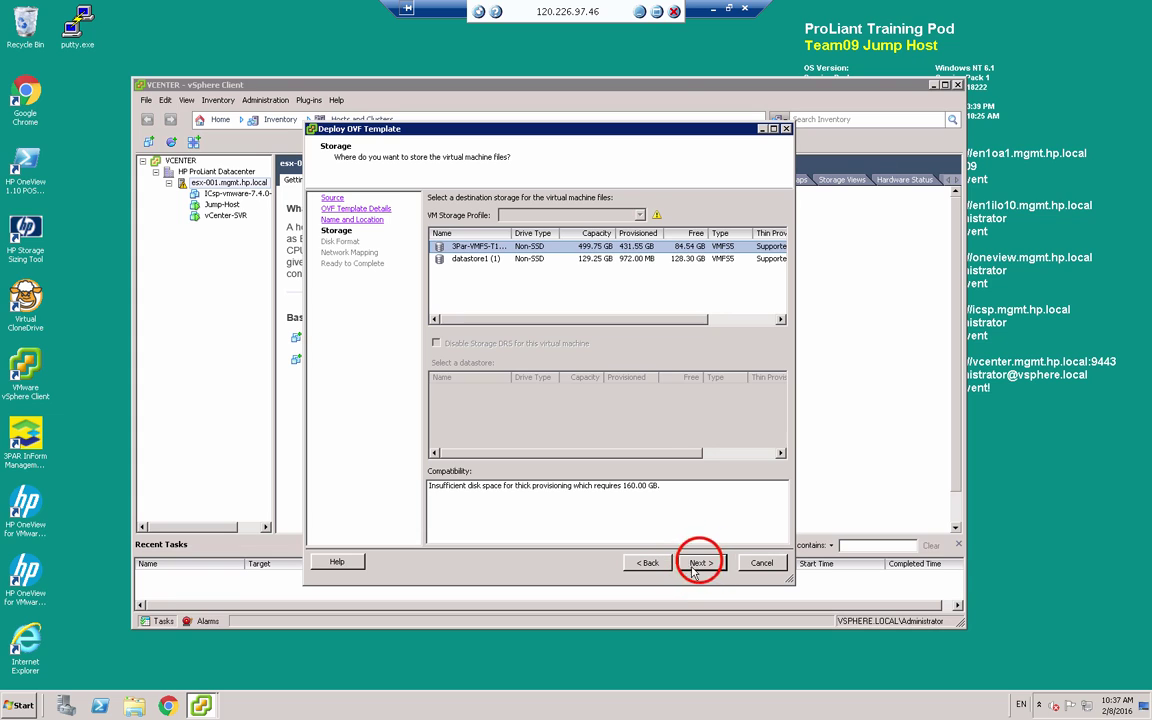
pyautogui.click(437, 299)
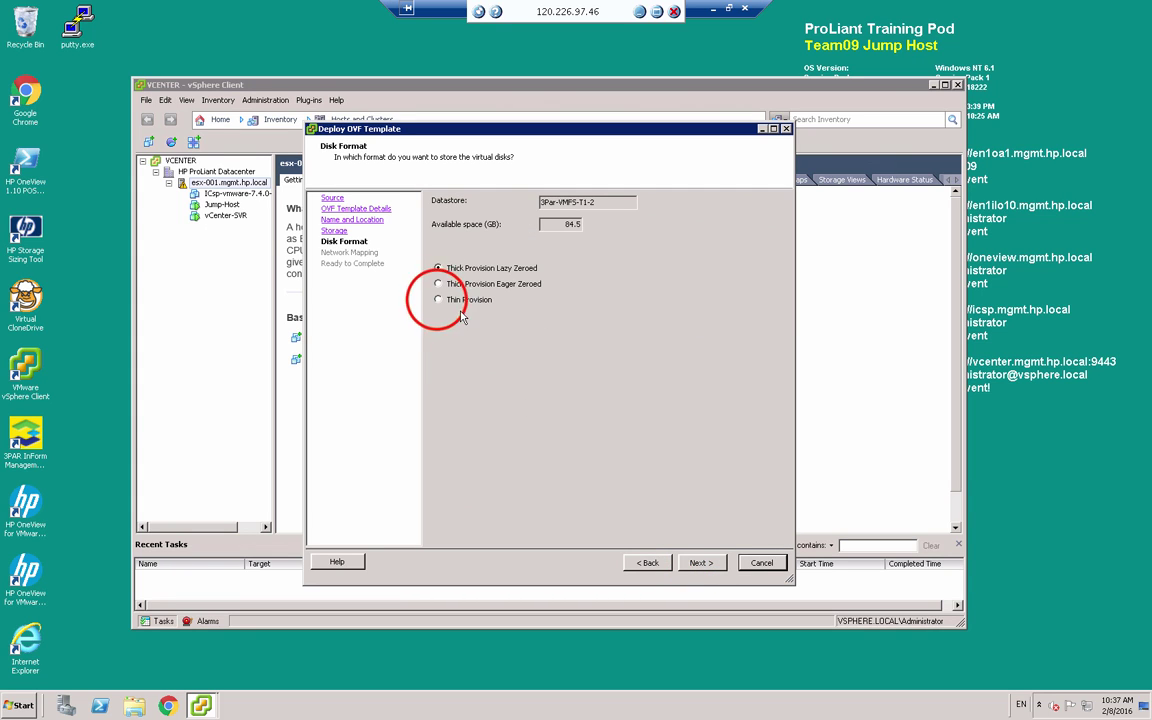
pyautogui.click(701, 563)
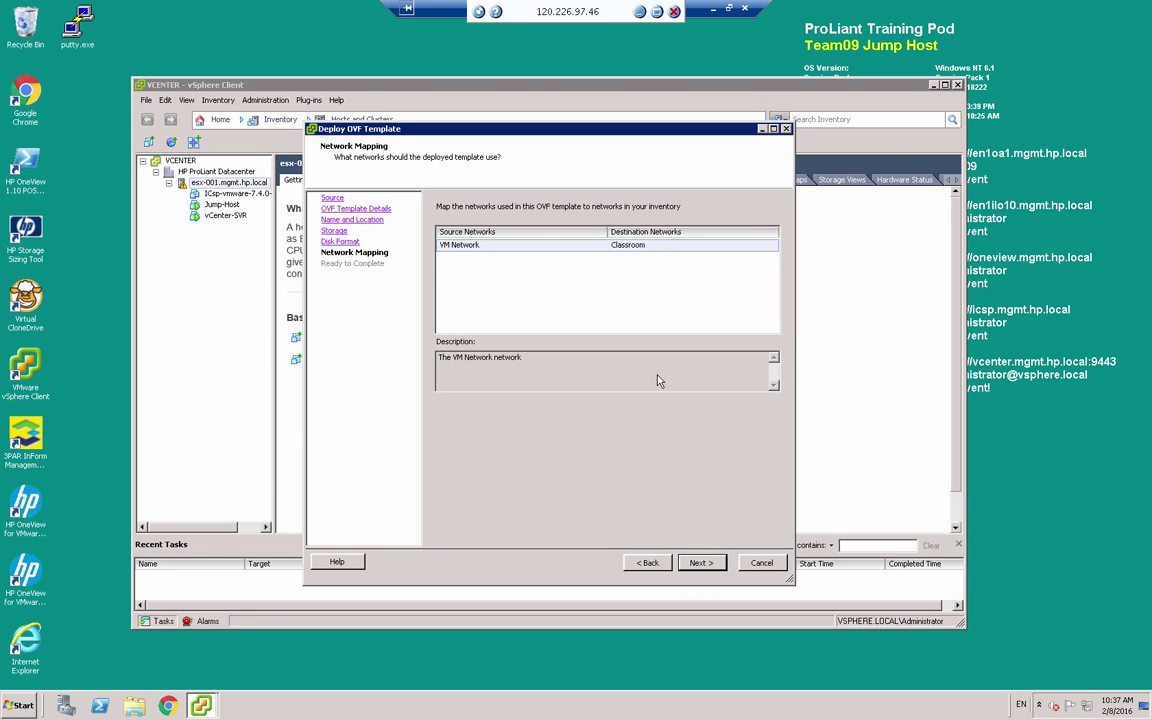
# Map VM Network to the Team9-Mgmt destination network and continue to the review
pyautogui.click(652, 246)
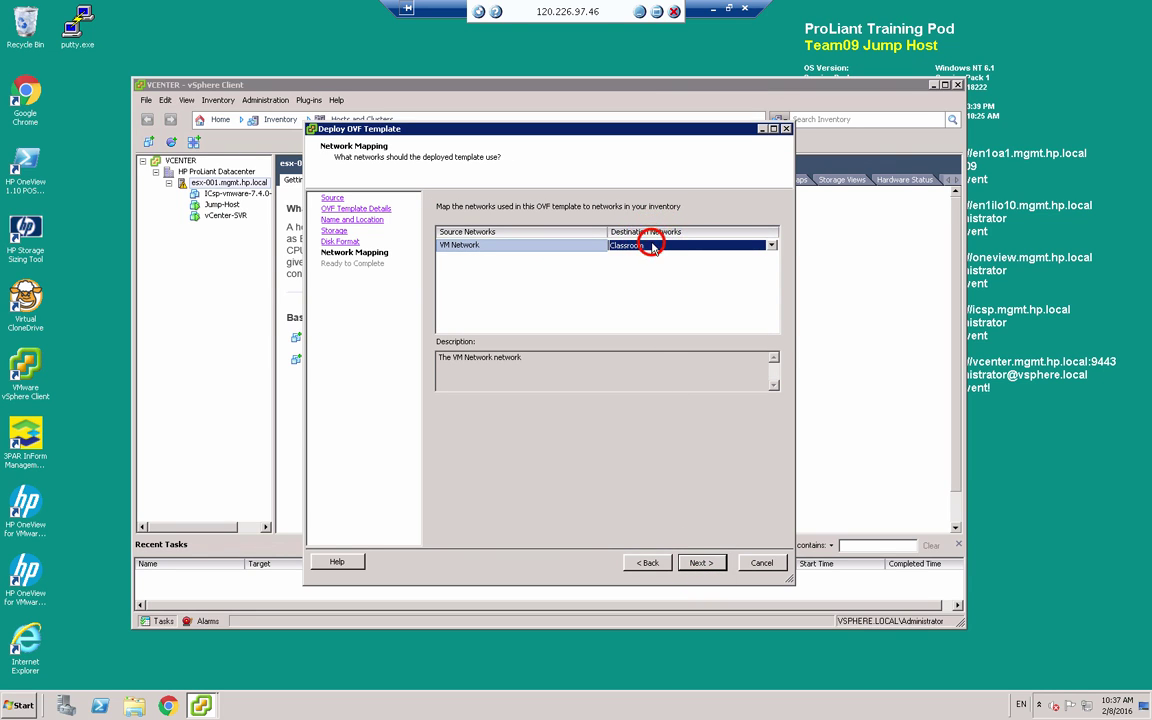
pyautogui.click(652, 246)
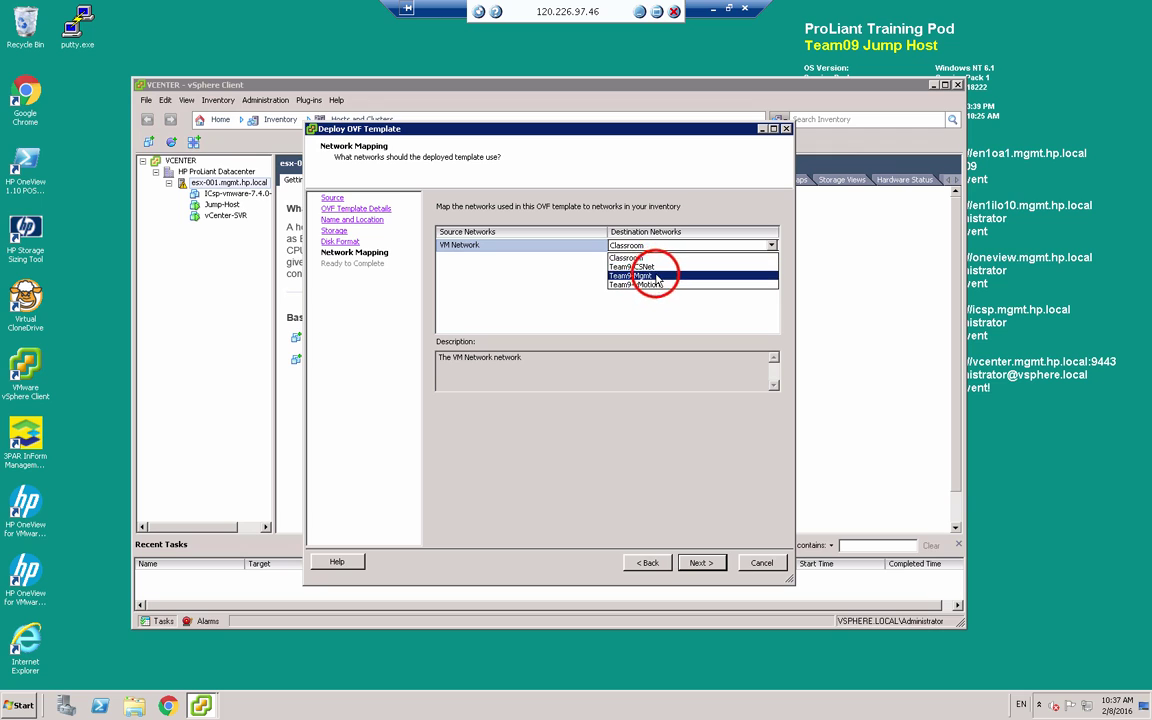
pyautogui.click(660, 276)
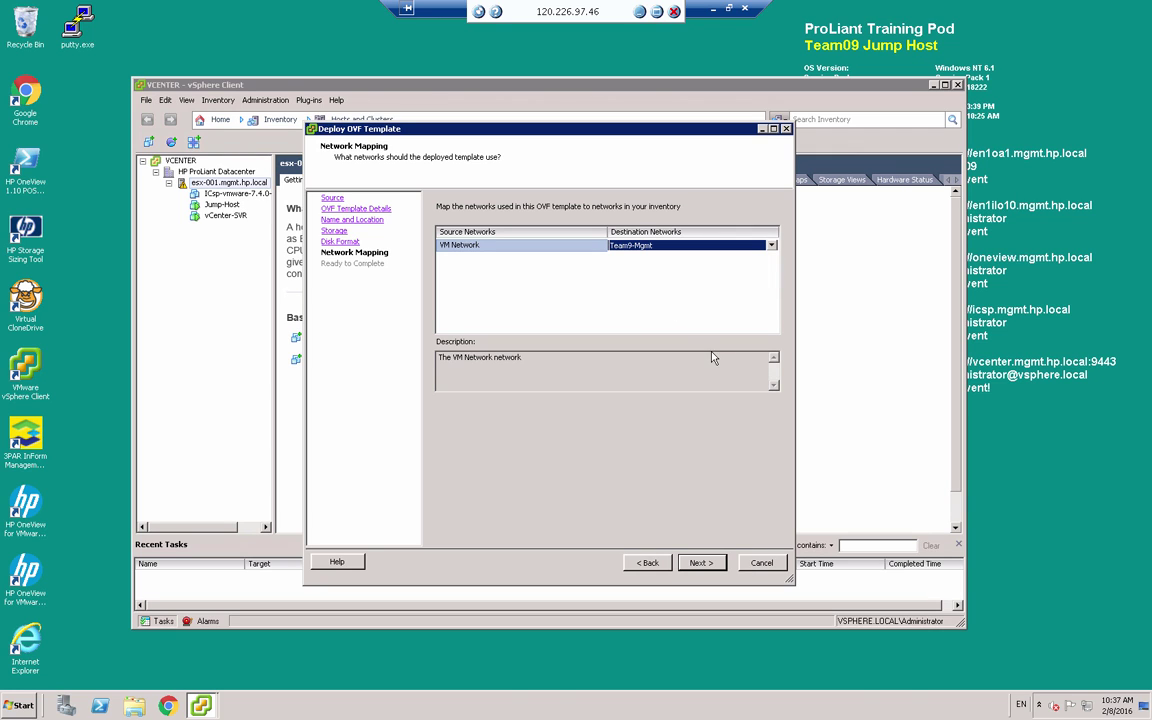
pyautogui.click(702, 564)
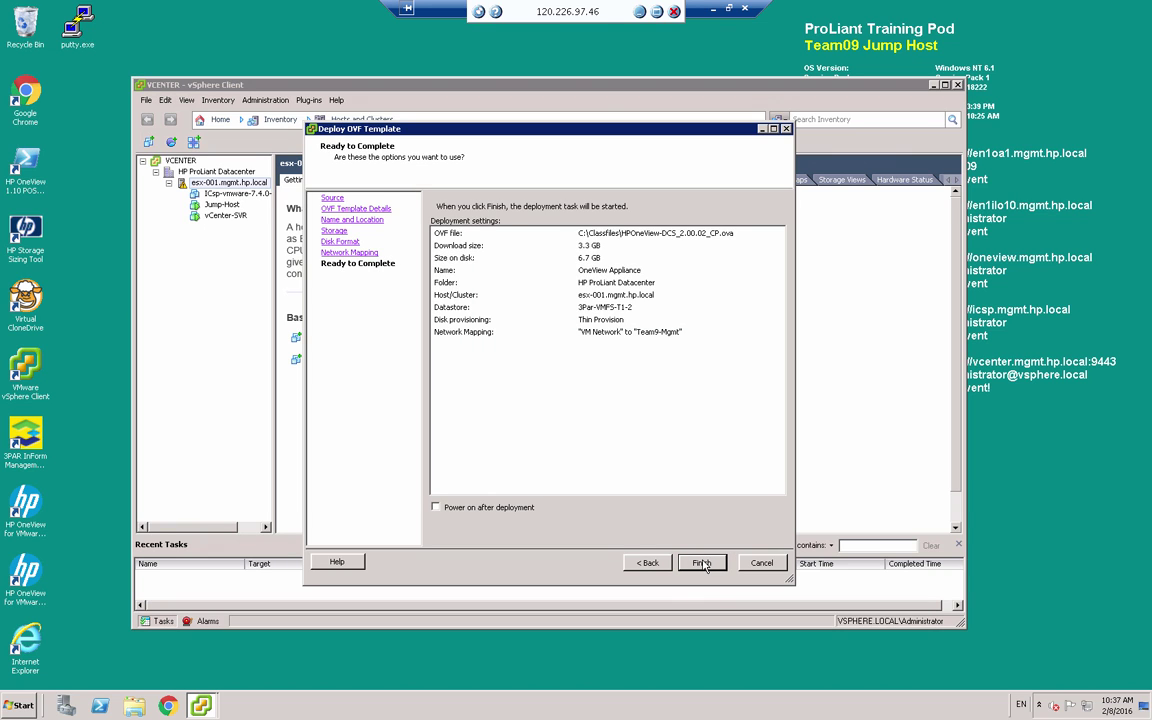
# Finish the wizard and wait for the Deploy OVF template task to show Completed
pyautogui.click(702, 564)
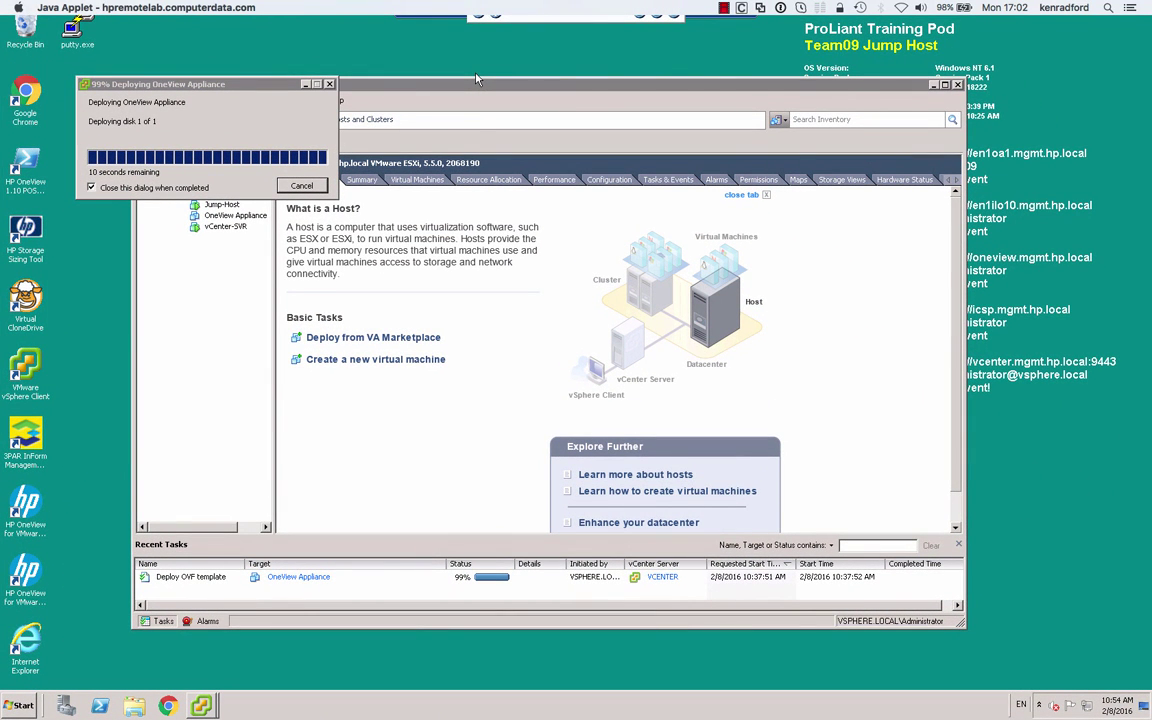
pyautogui.click(495, 593)
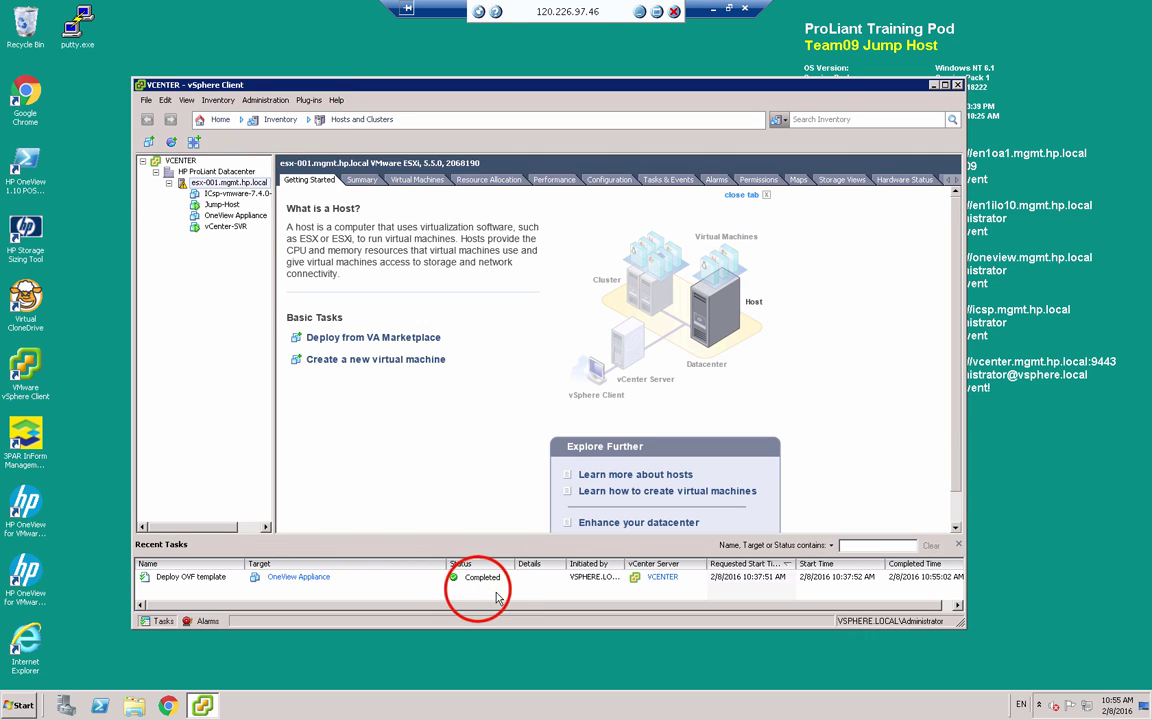
# Power on the OneView Appliance VM and open its console
pyautogui.click(218, 217)
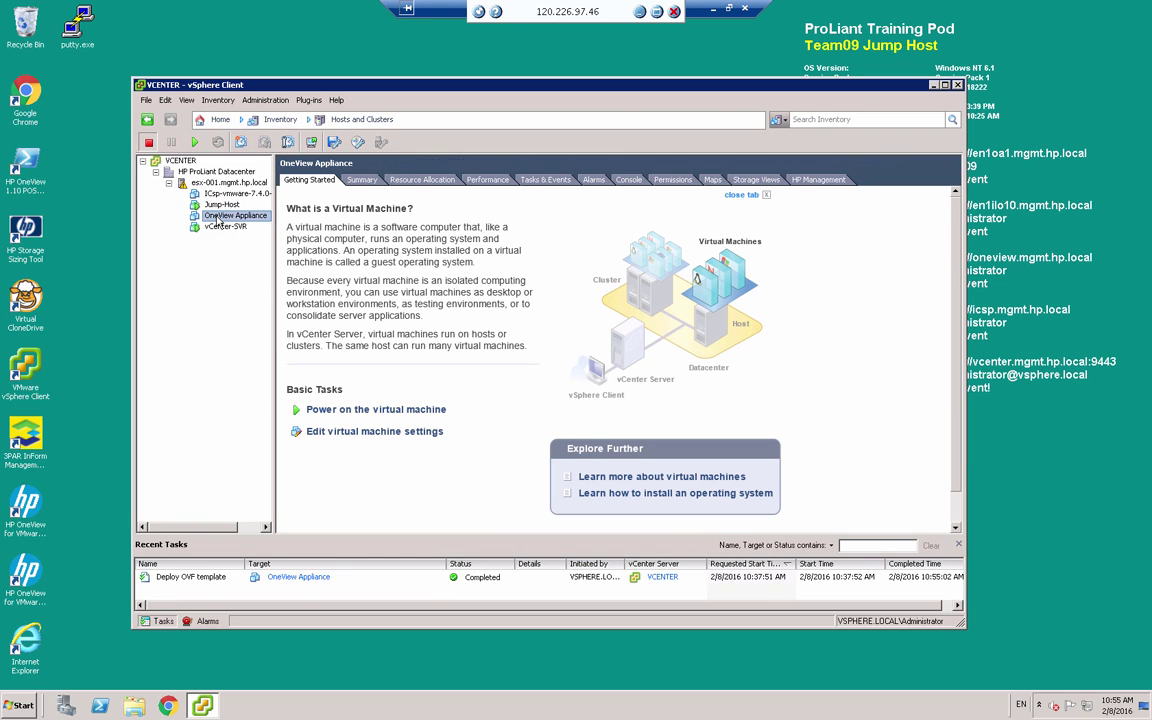
pyautogui.rightClick(218, 219)
pyautogui.moveTo(250, 225)
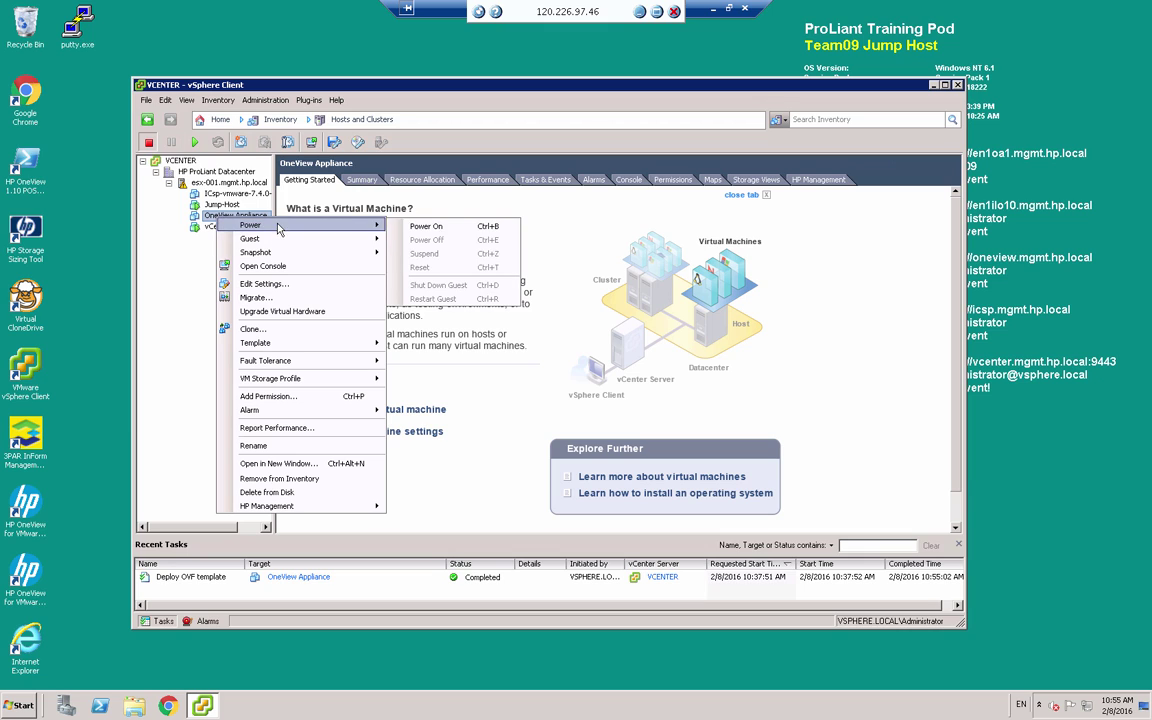
pyautogui.click(428, 227)
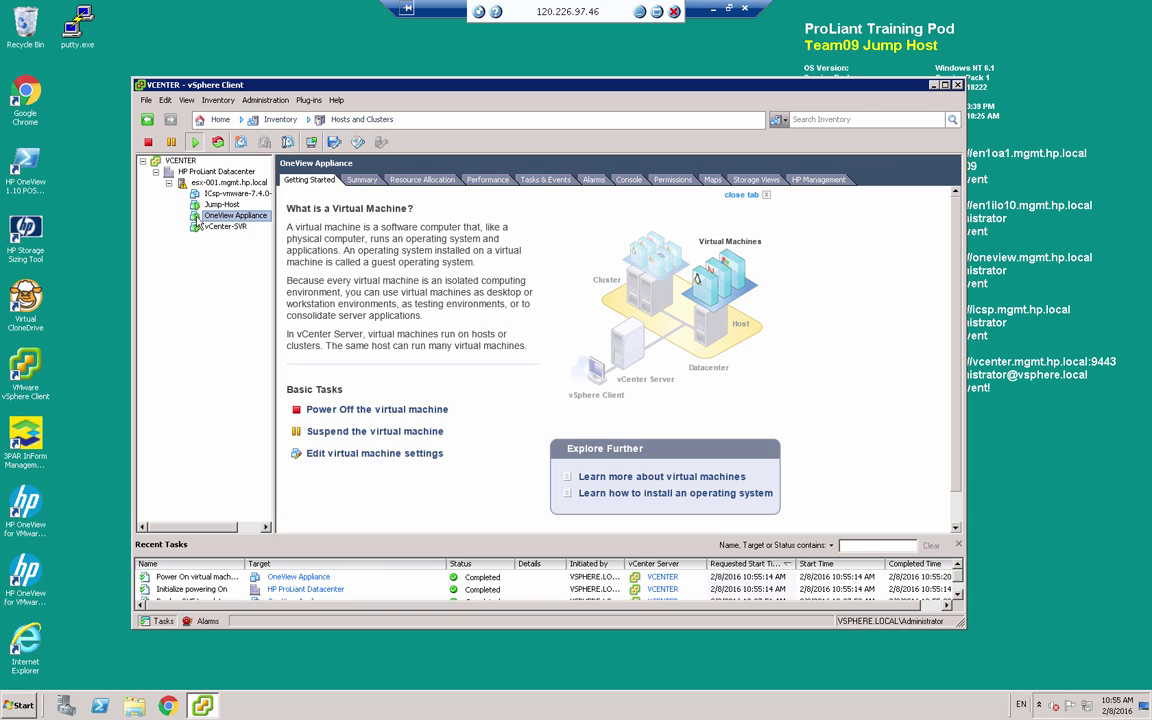
pyautogui.rightClick(199, 222)
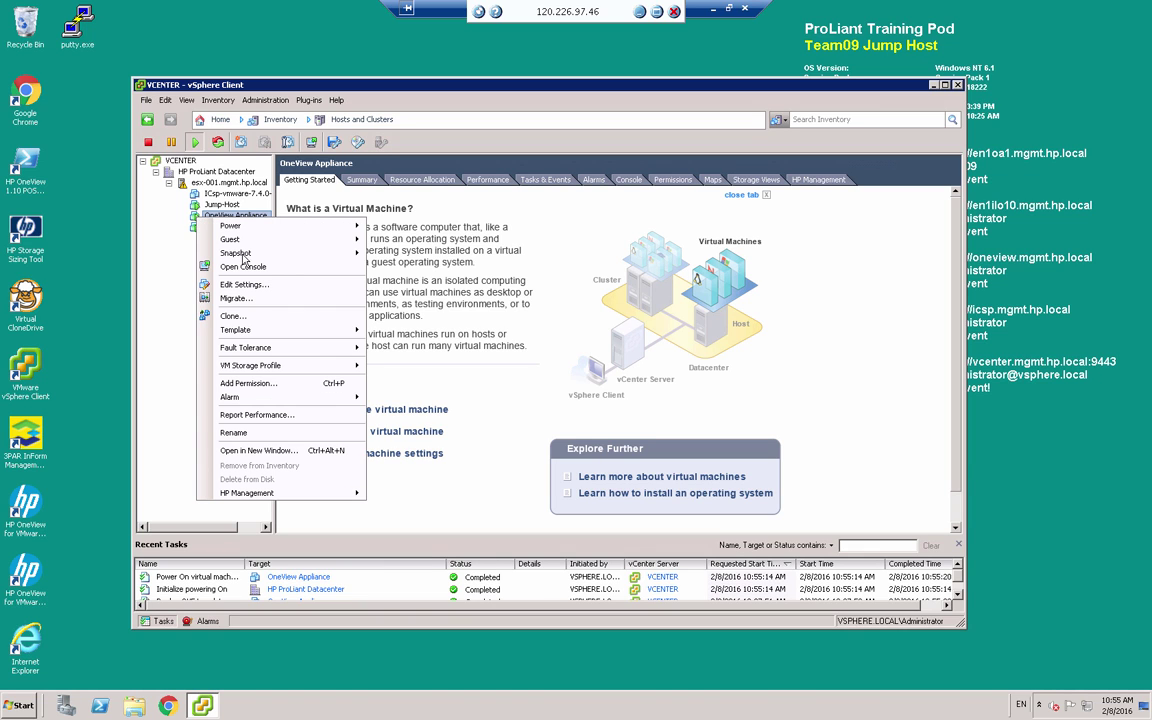
pyautogui.click(245, 268)
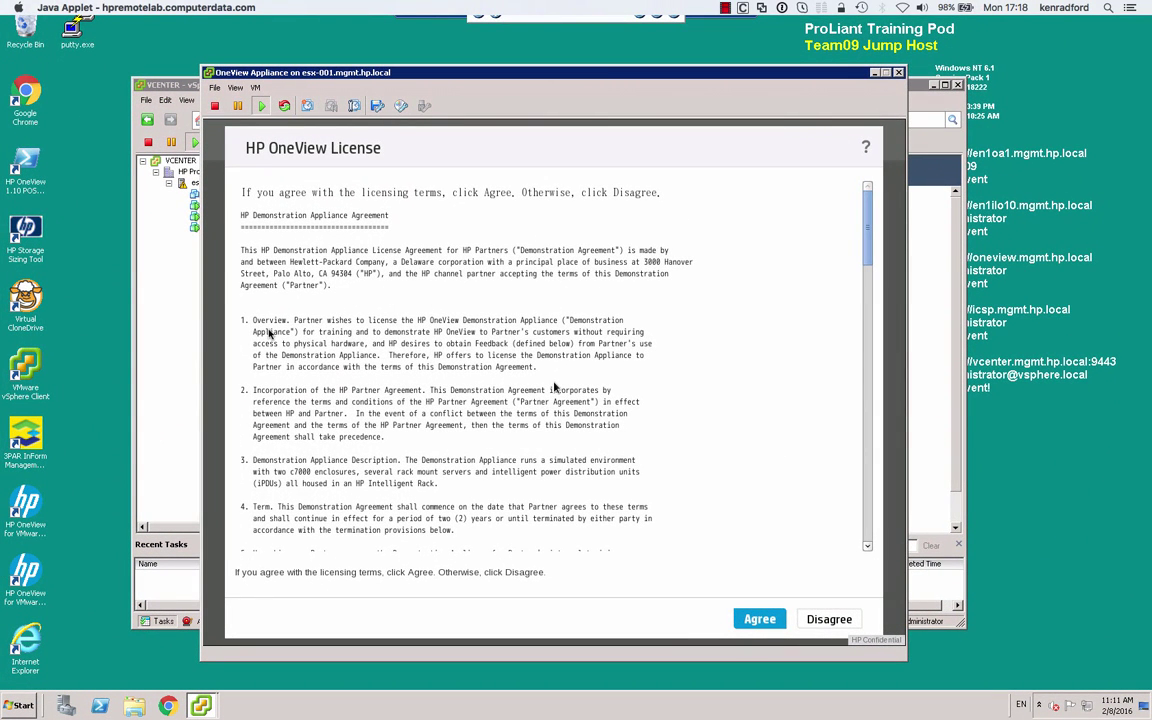
# Scroll through the HP OneView licence, Agree to it, and confirm the support access notice with OK
pyautogui.click(866, 248)
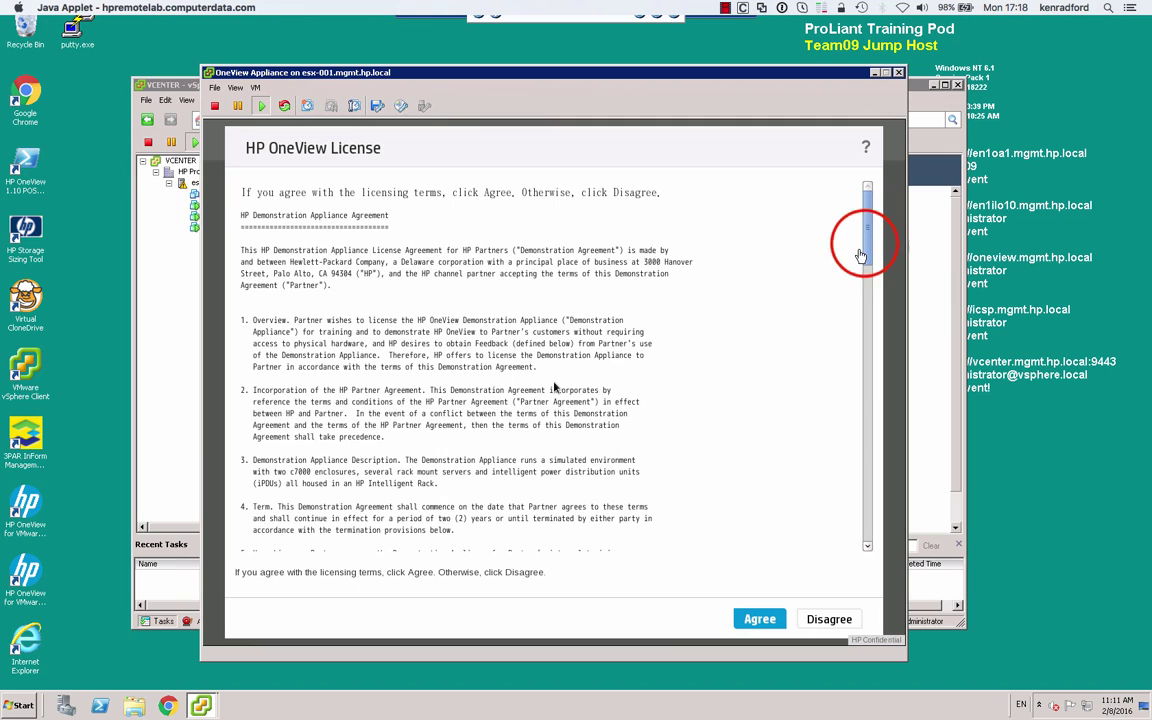
pyautogui.click(551, 383)
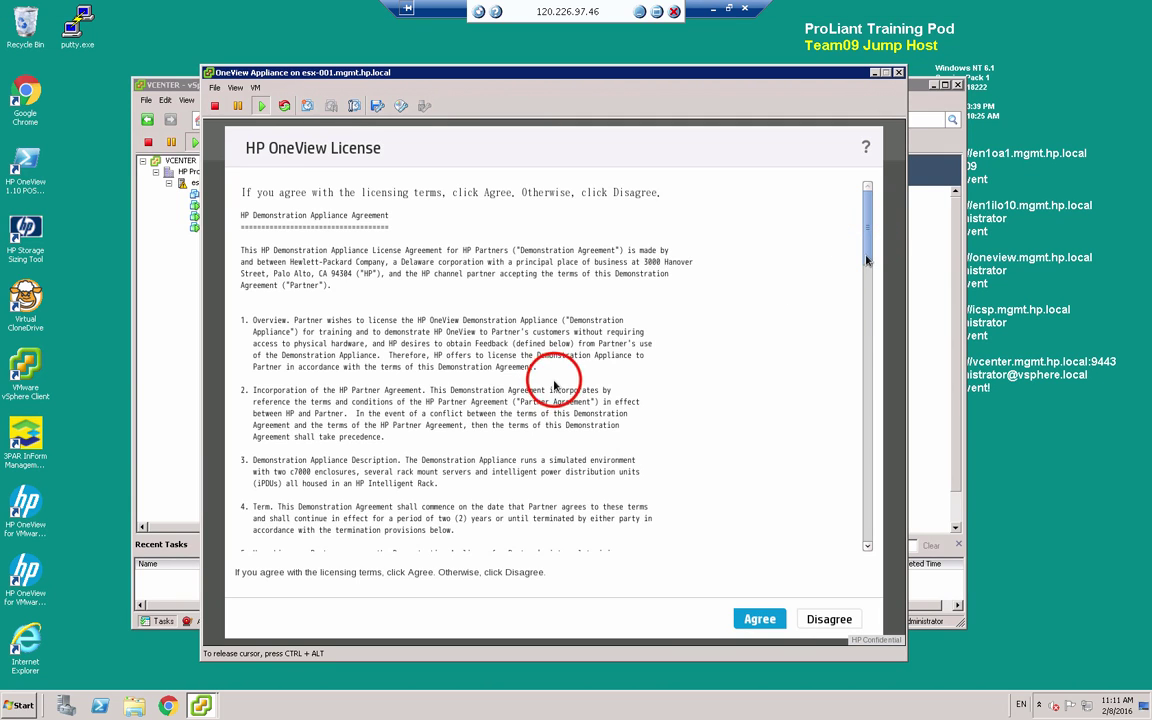
pyautogui.tripleClick(556, 450)
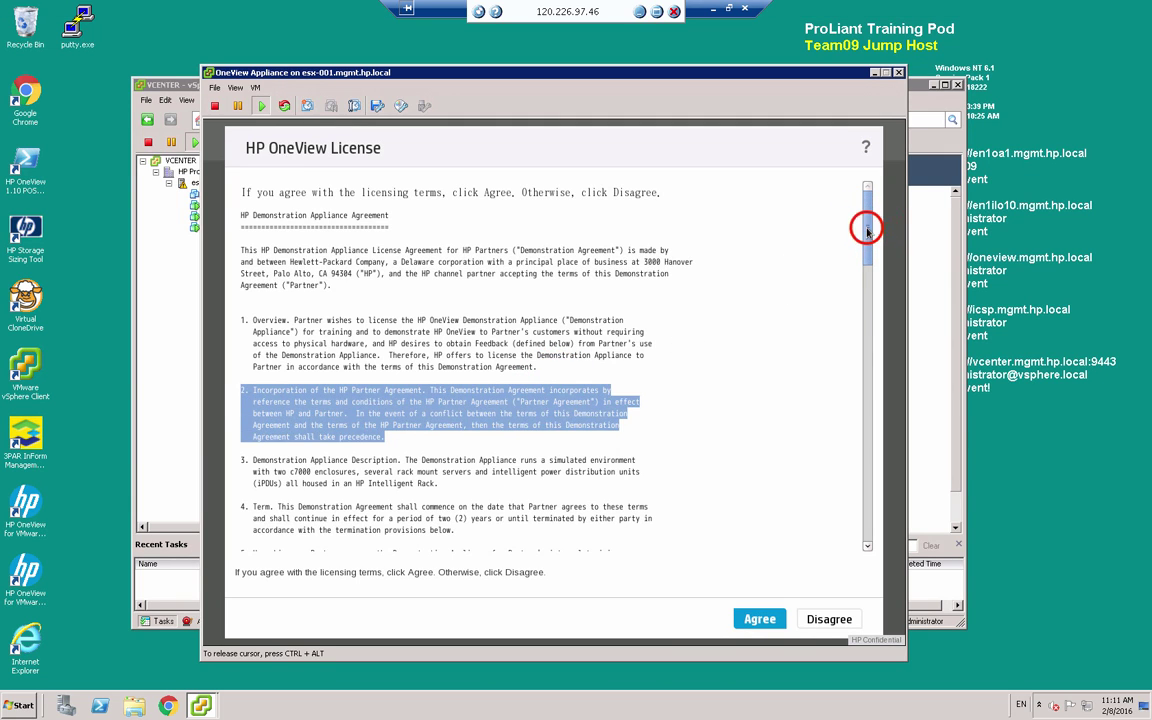
pyautogui.scroll(-15, 873, 366)
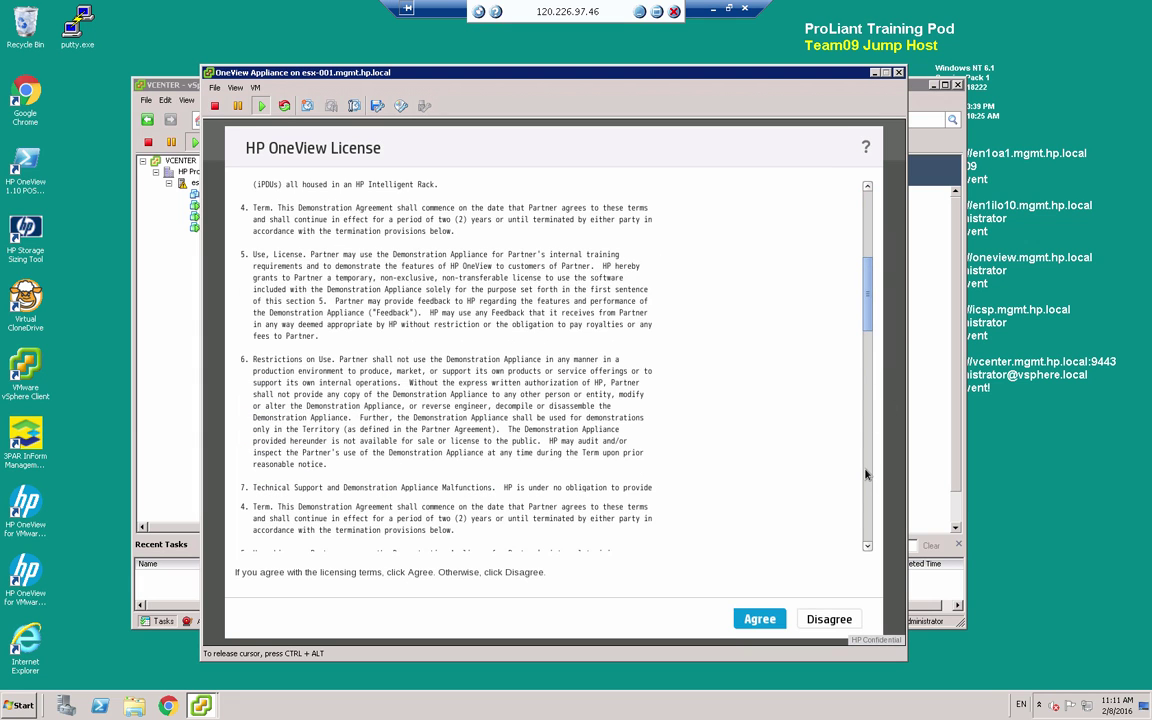
pyautogui.click(868, 456)
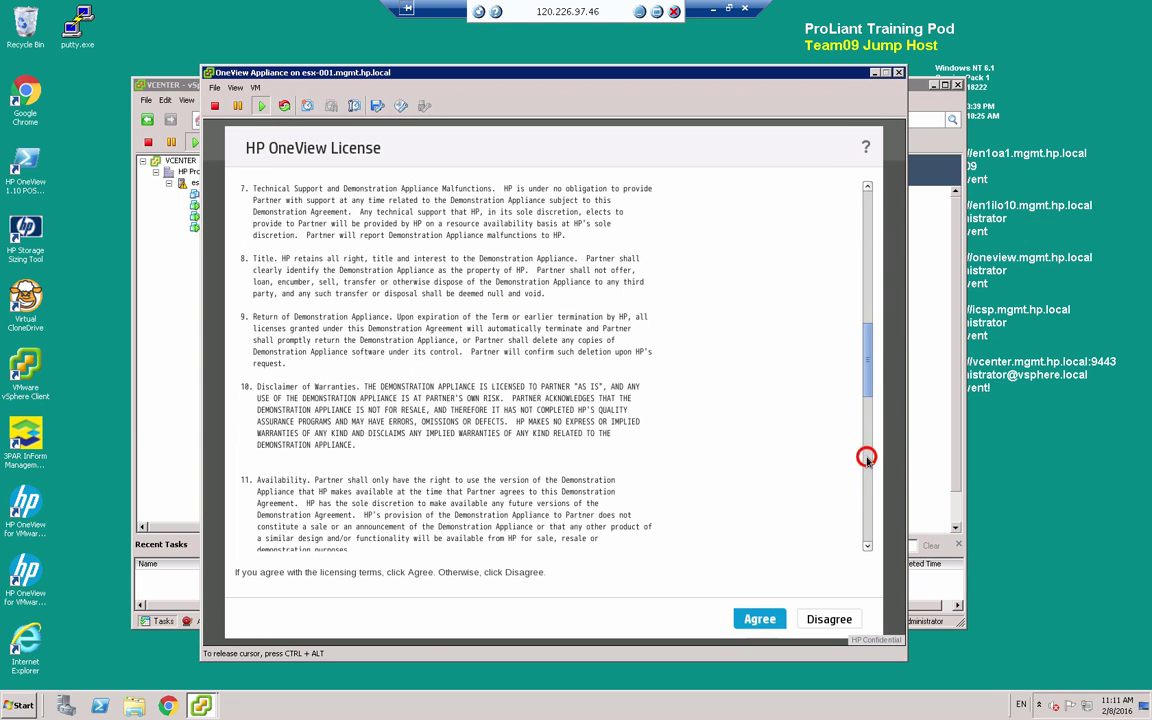
pyautogui.scroll(-10, 868, 461)
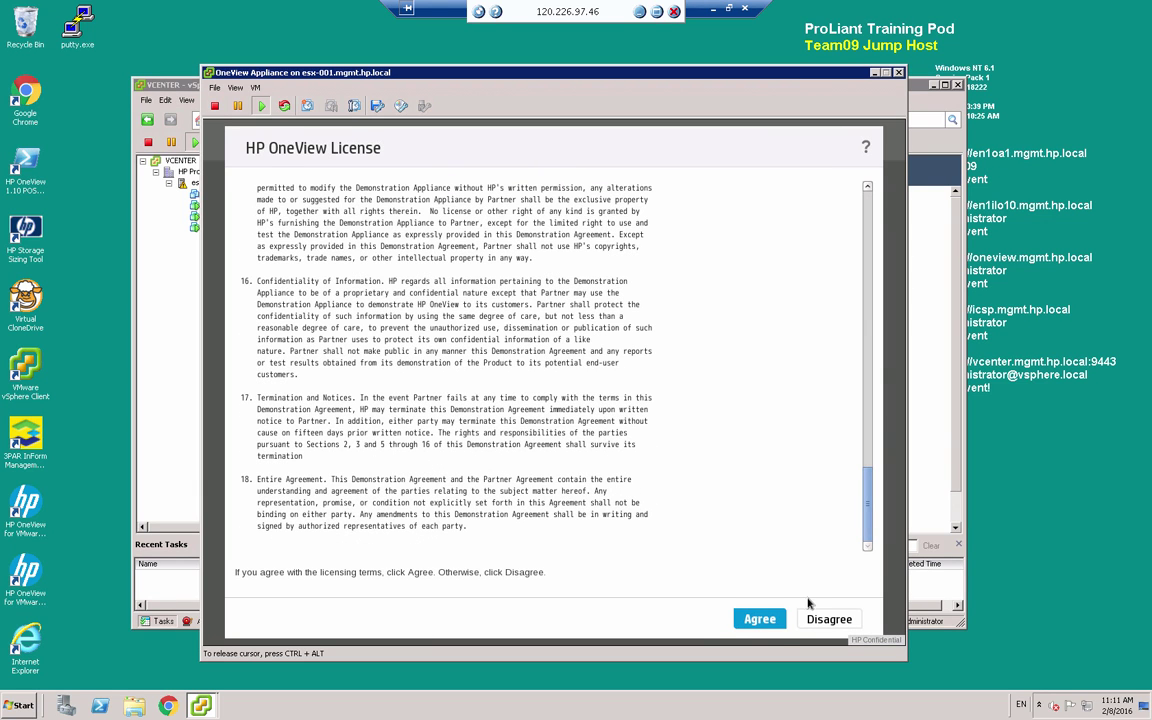
pyautogui.click(760, 619)
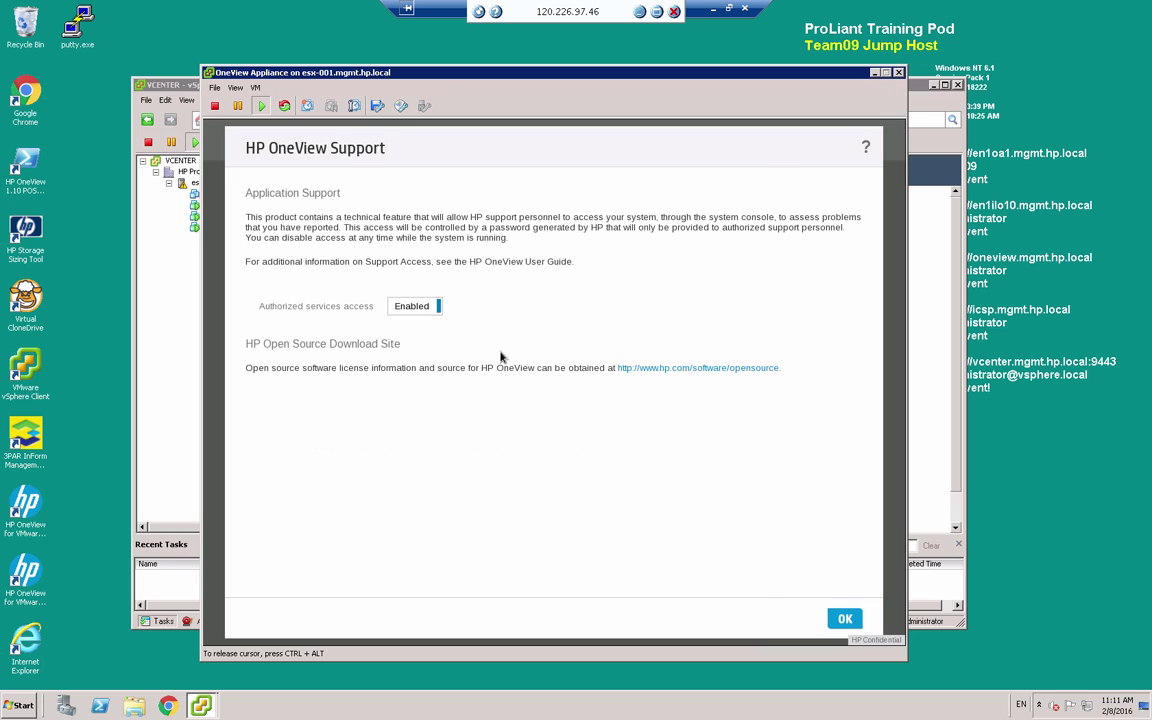
pyautogui.click(845, 619)
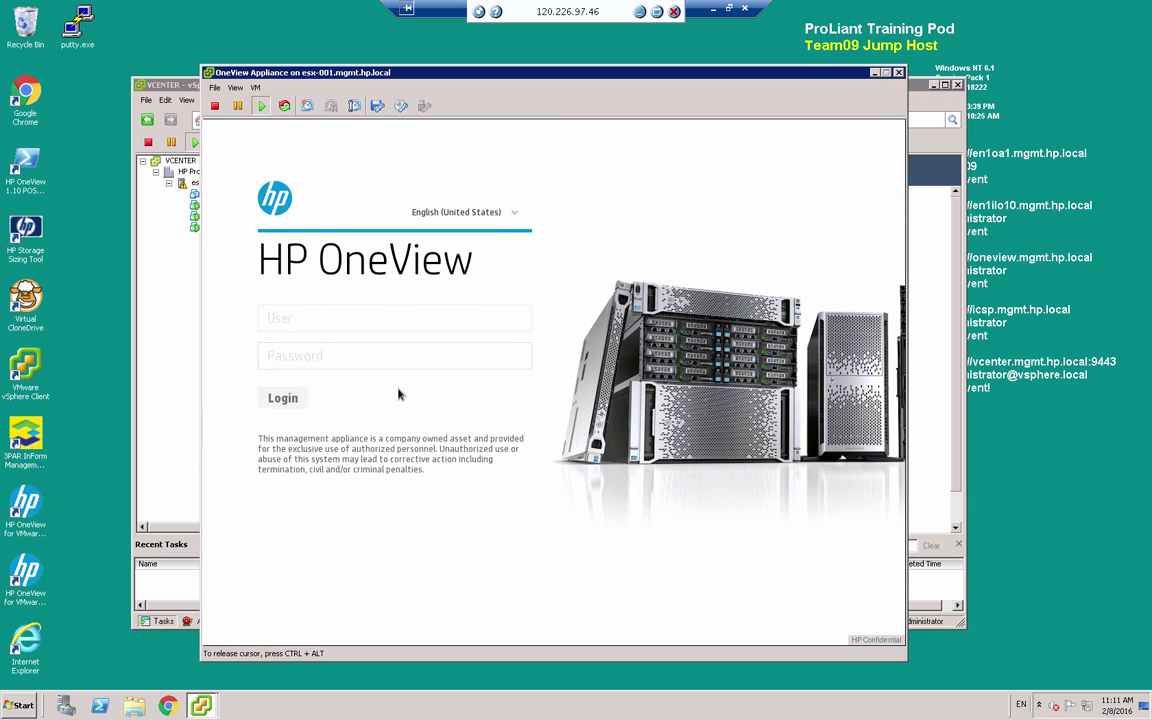
# Log in to HP OneView as Administrator with the account password
pyautogui.press('super+Tab')
pyautogui.click(292, 318)
pyautogui.write('Adminis')
pyautogui.write('trator')
pyautogui.write('•••••')
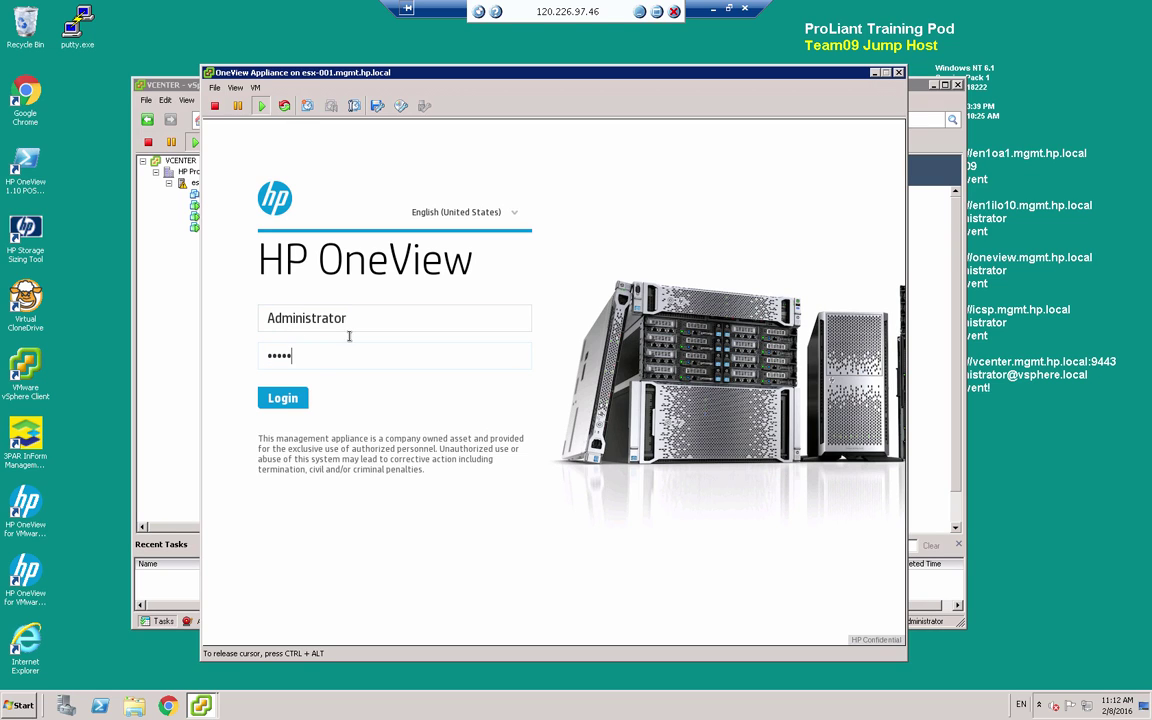
pyautogui.click(272, 402)
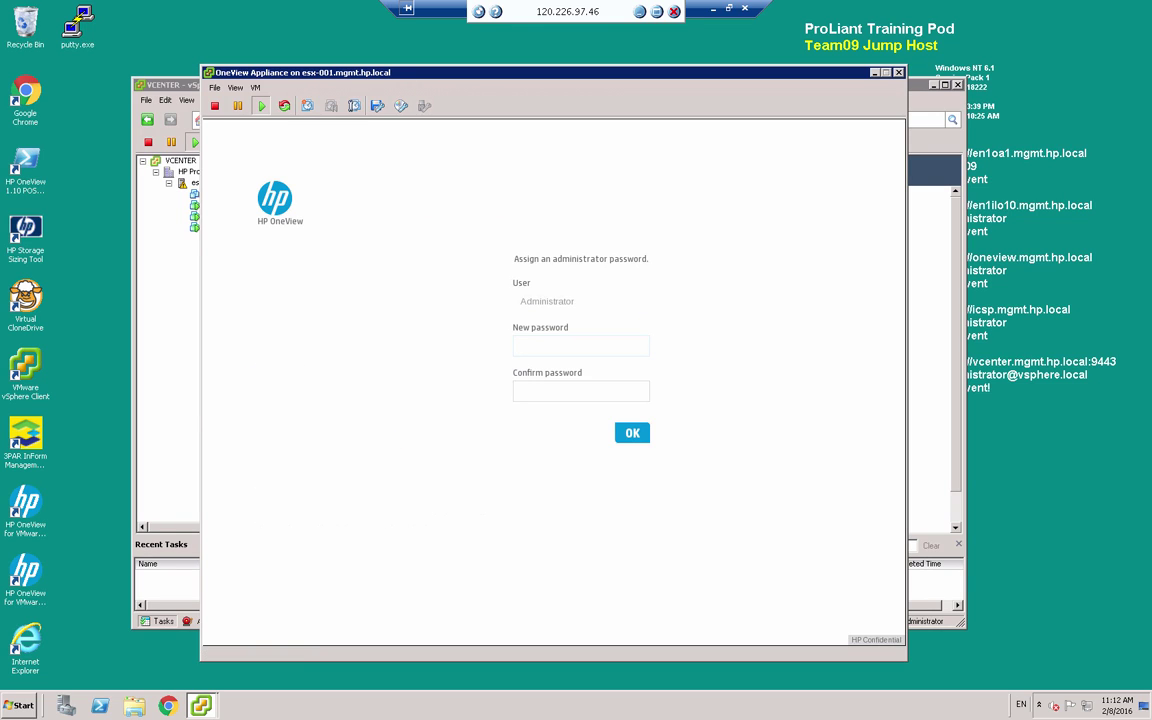
# Enter and confirm a new administrator password, then submit it
pyautogui.click(528, 345)
pyautogui.write('HPinvenHPi')
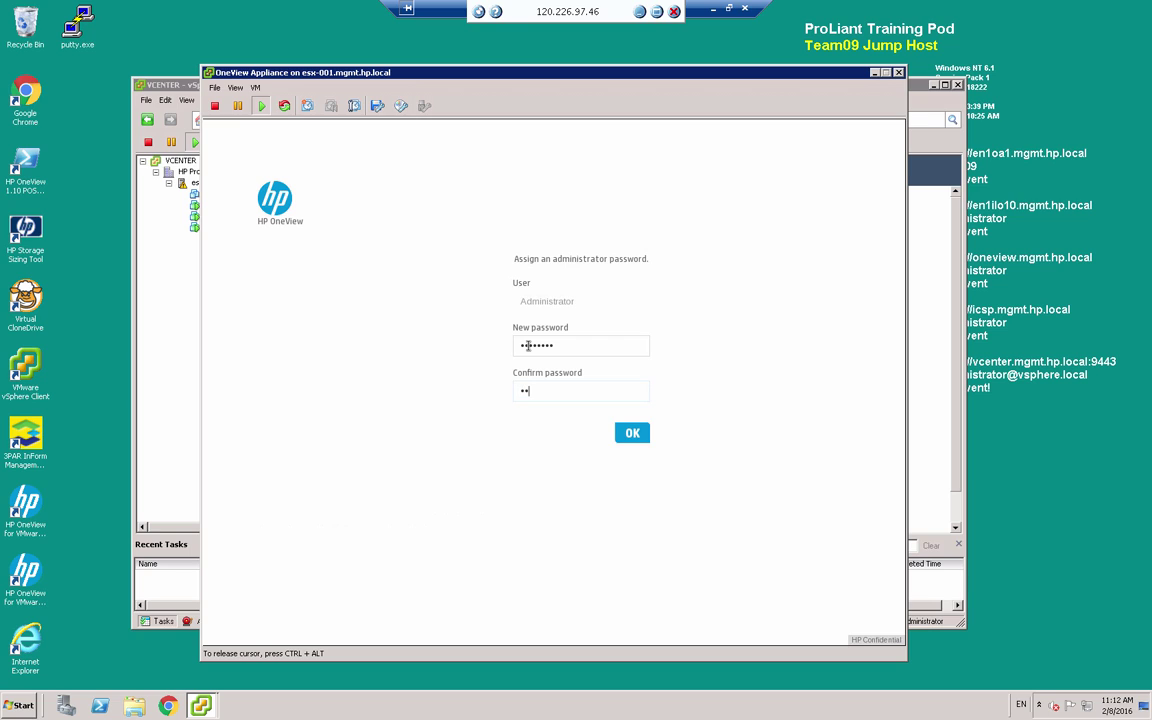
pyautogui.write('nvent')
pyautogui.click(628, 434)
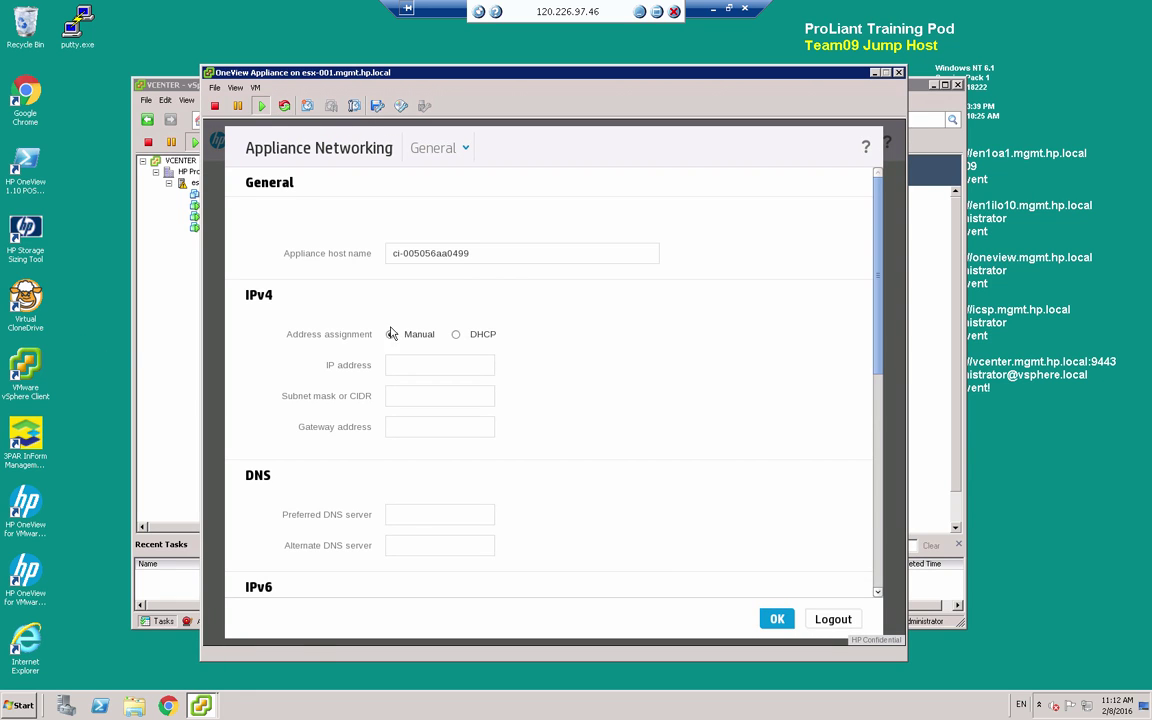
# Replace the appliance host name with oneview.mgmt.hp.local
pyautogui.click(479, 255)
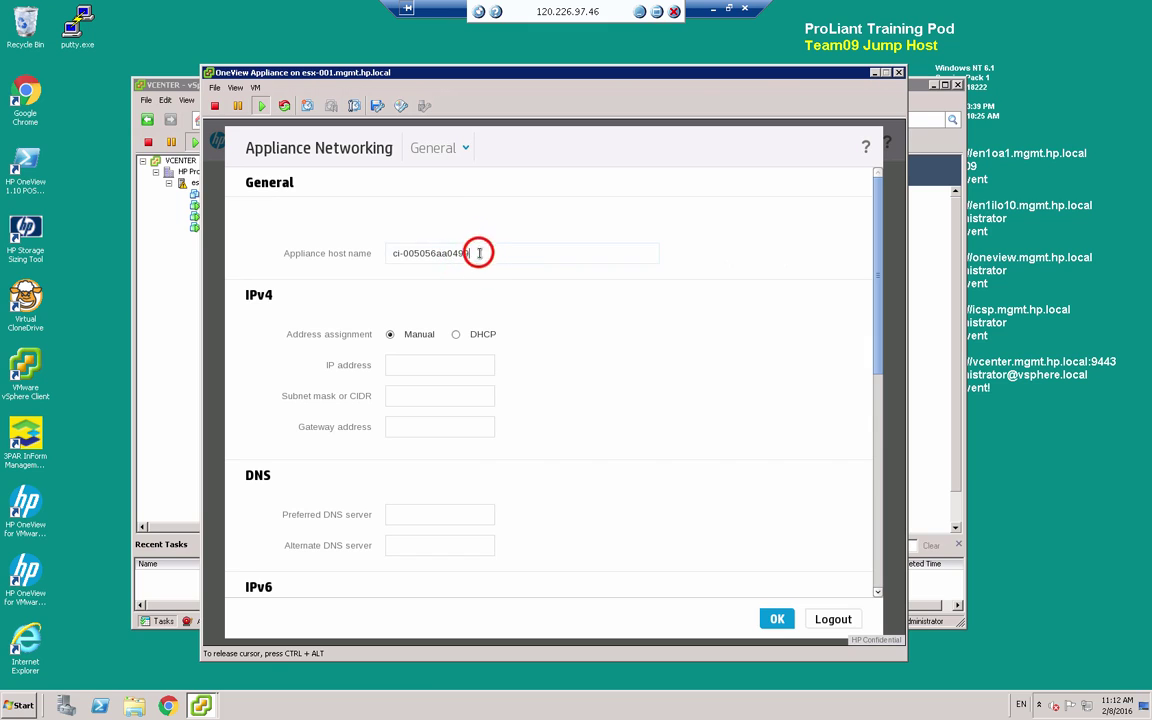
pyautogui.moveTo(472, 254); pyautogui.dragTo(391, 254)
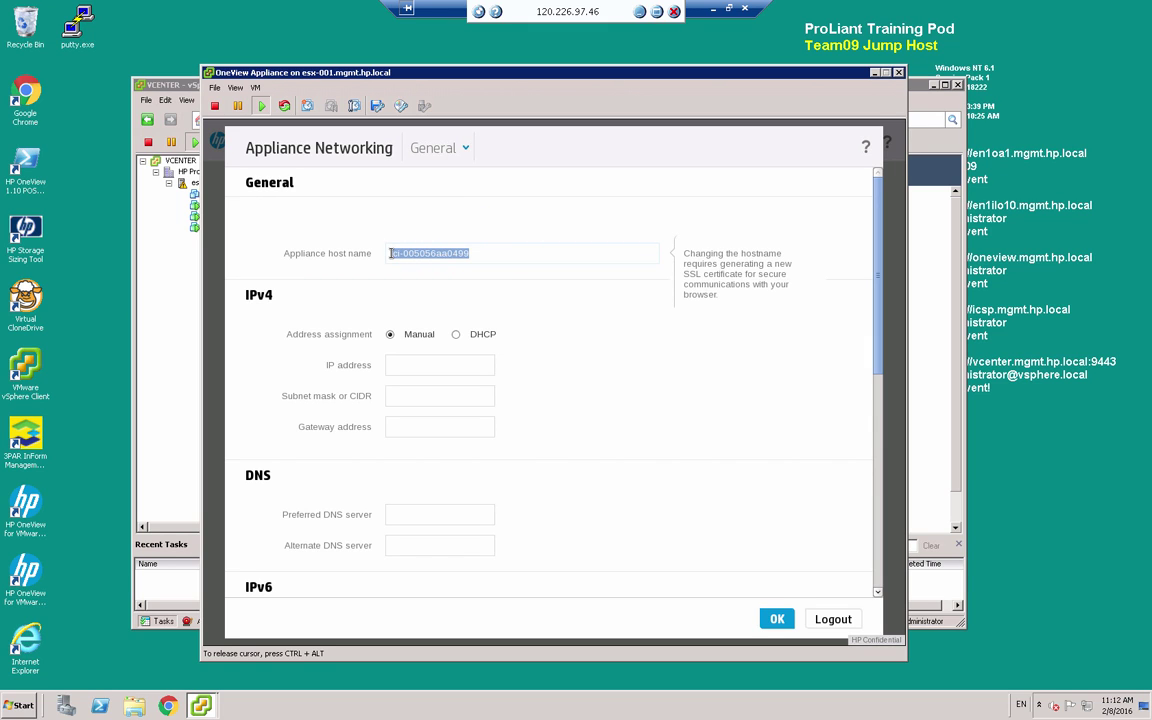
pyautogui.write('o')
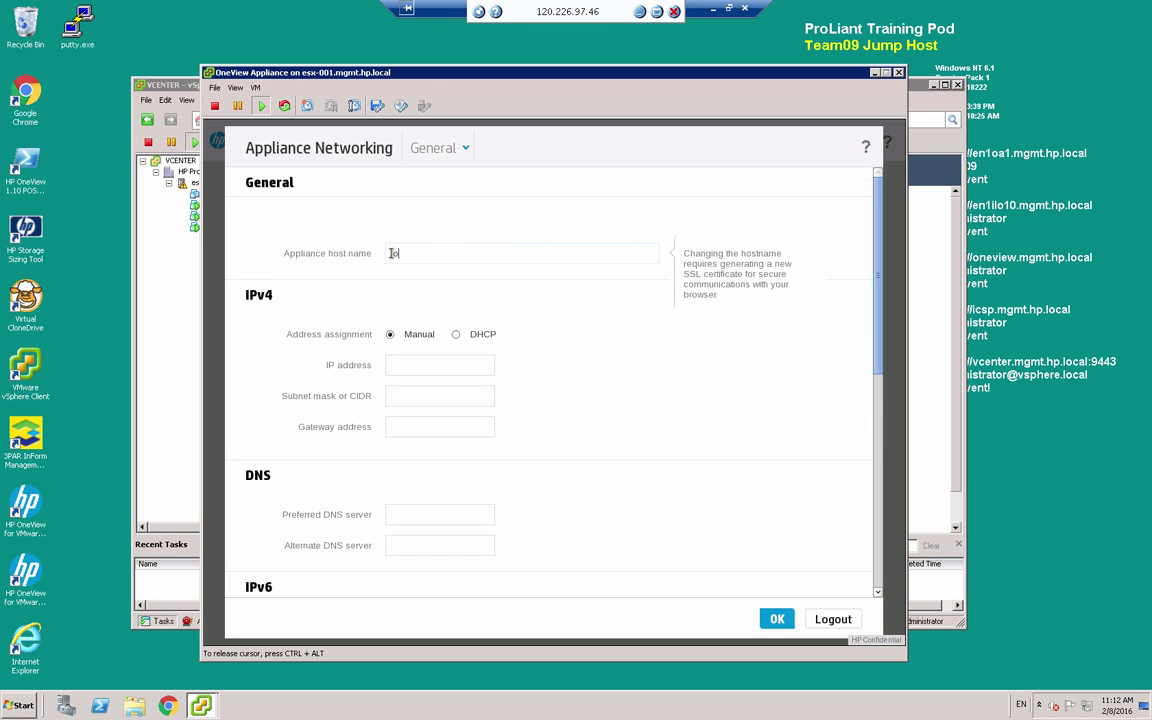
pyautogui.write('neview.mgmt.hp.local')
# Enter IPv4 192.168.20.25, mask 255.255.255.0, gateway and DNS 192.168.20.1, then review IPv6
pyautogui.click(447, 365)
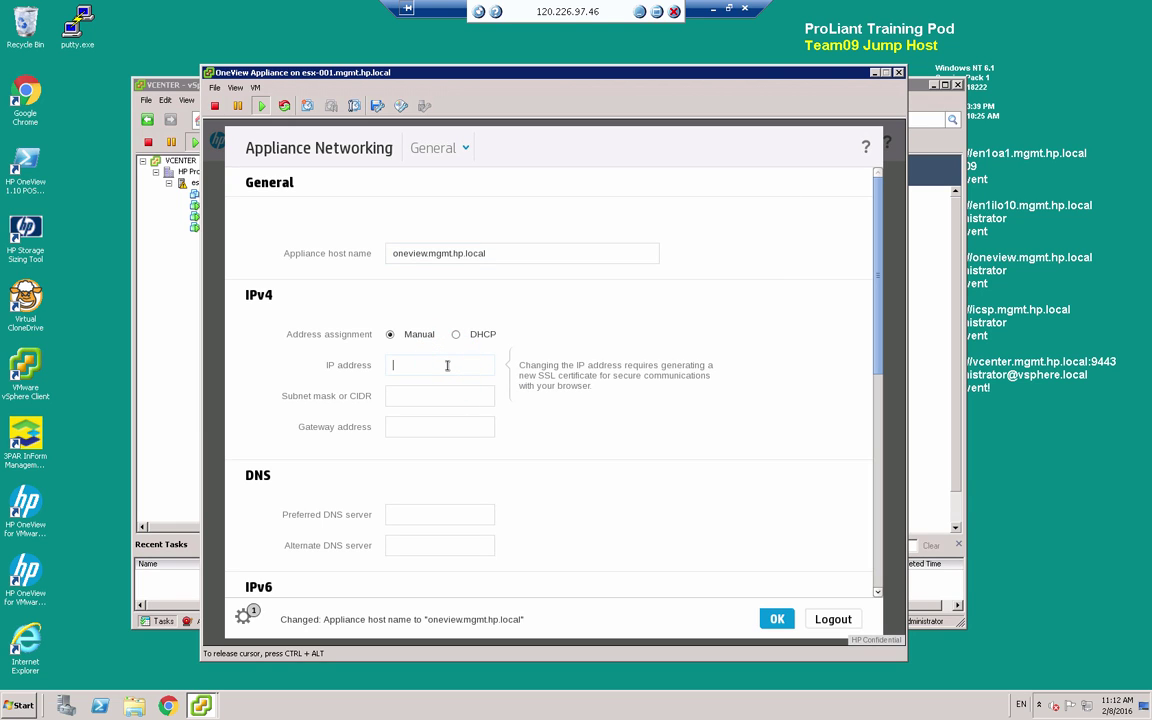
pyautogui.write('192.168.20.25')
pyautogui.press('Tab')
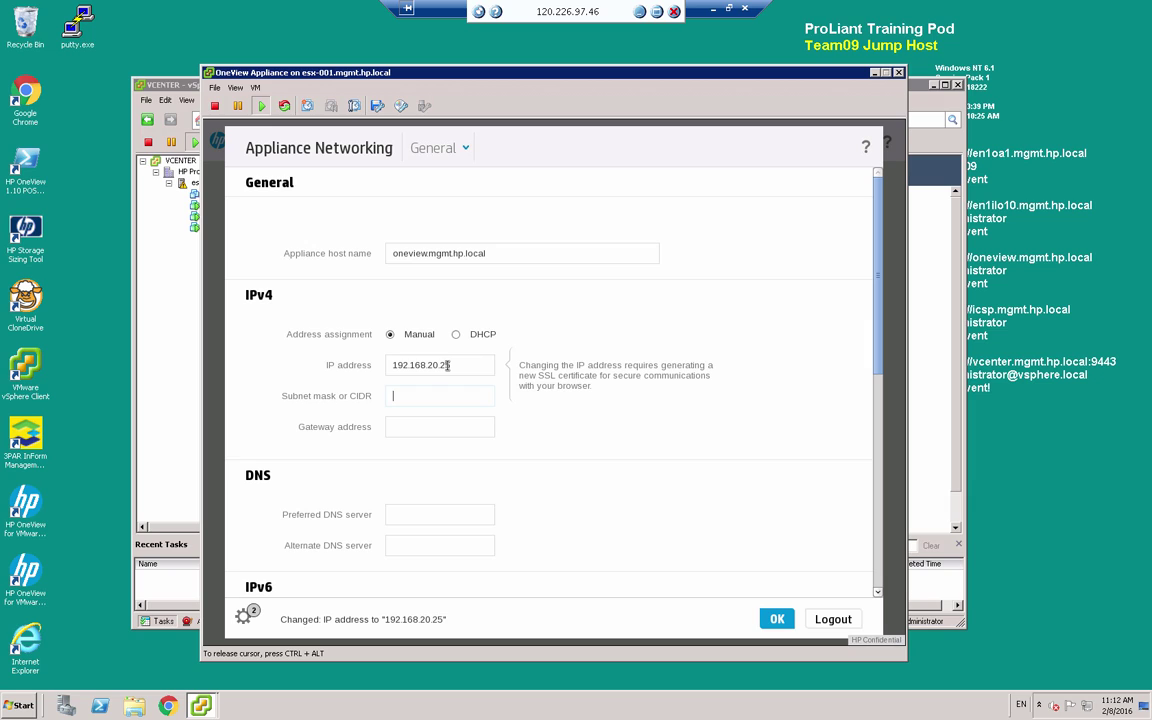
pyautogui.write('255.255.255.0')
pyautogui.press('Tab')
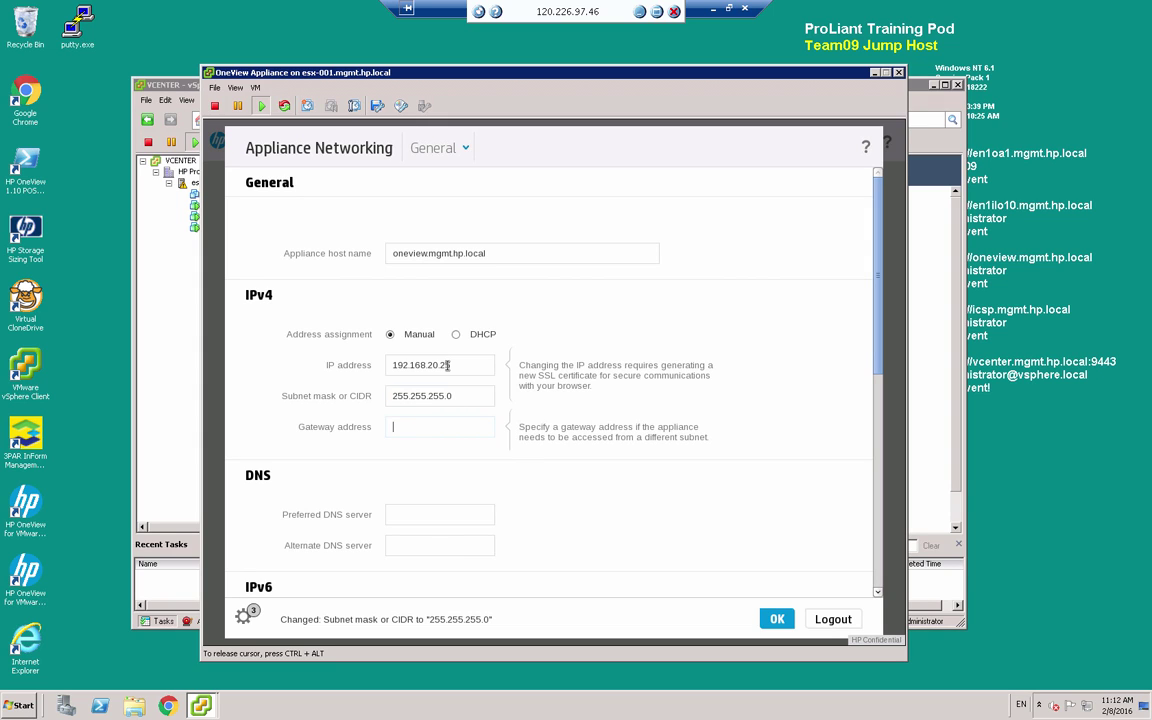
pyautogui.write('192.168.20.1')
pyautogui.click(432, 512)
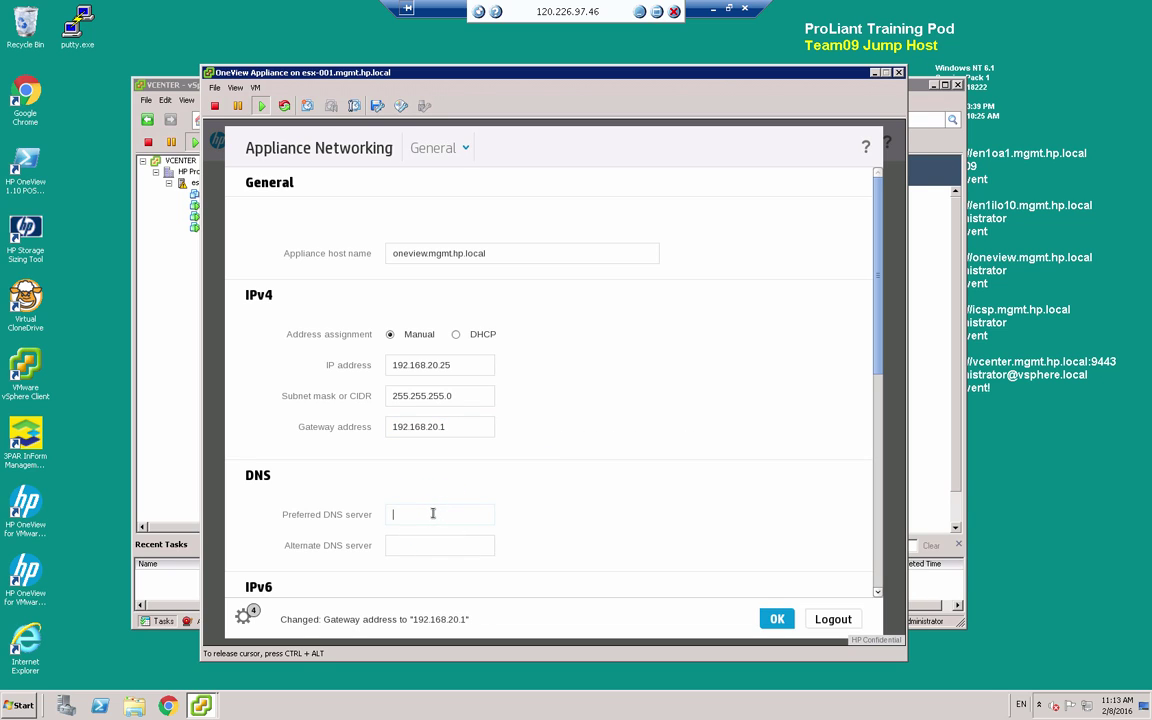
pyautogui.write('192.168.20.1')
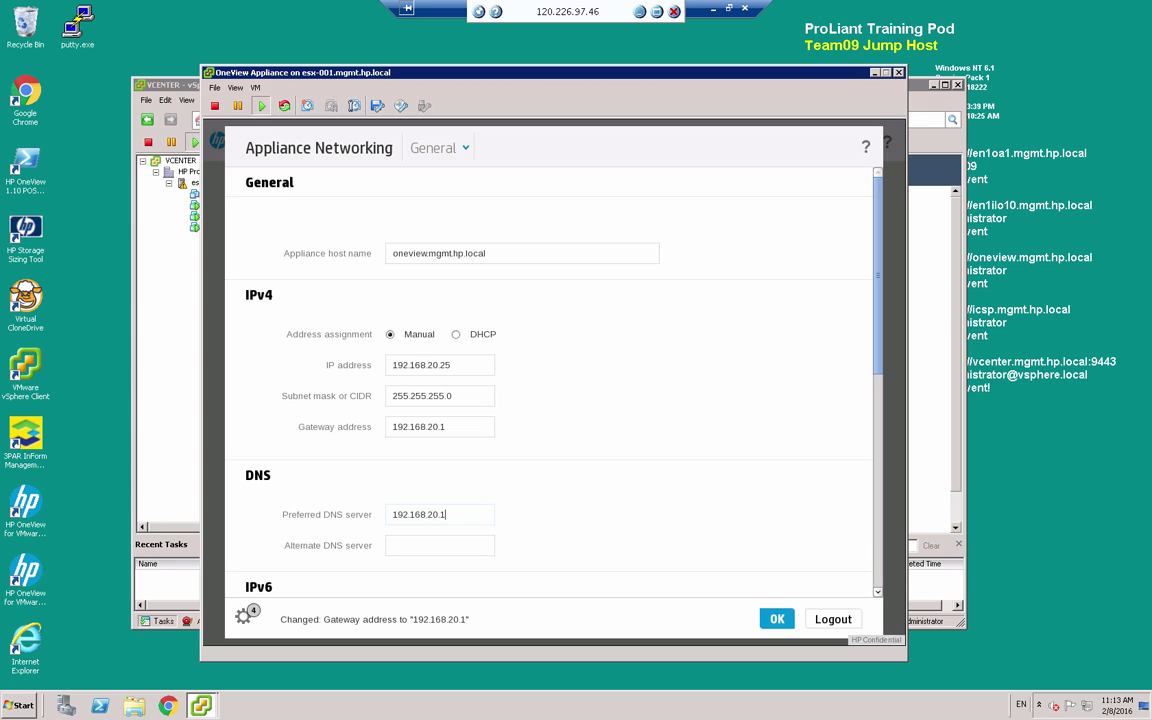
pyautogui.click(876, 342)
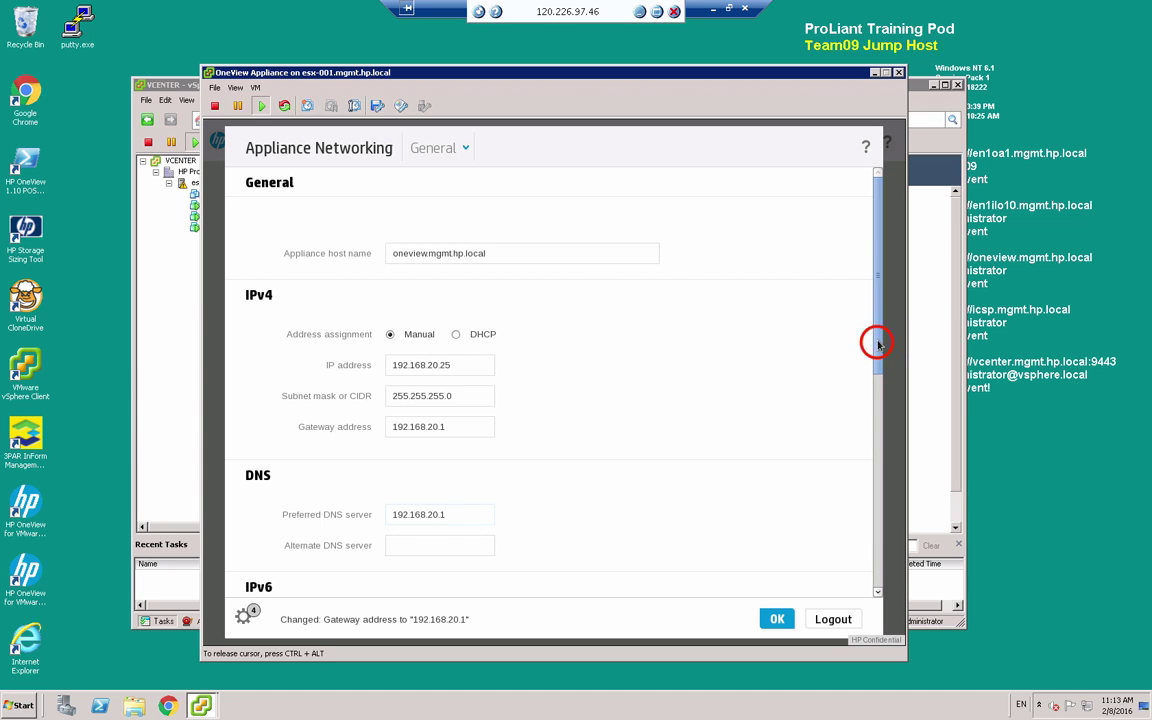
pyautogui.moveTo(874, 408); pyautogui.dragTo(872, 563)
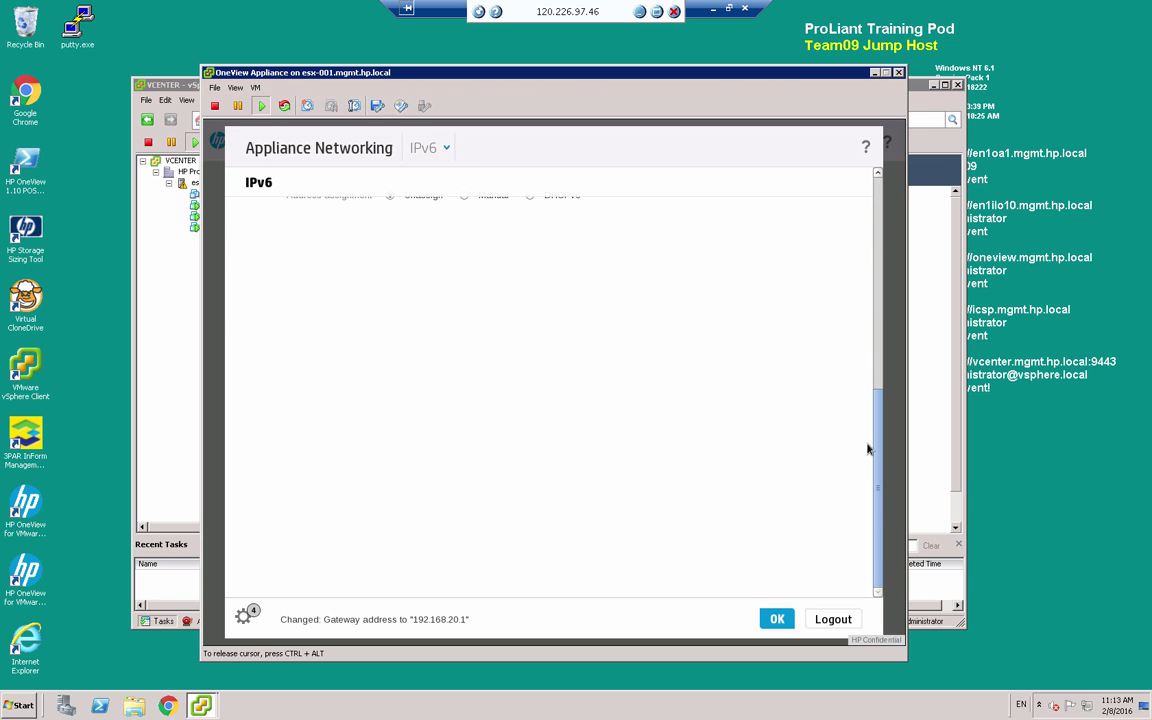
# Apply the network settings and launch Google Chrome while the appliance reconfigures
pyautogui.click(777, 619)
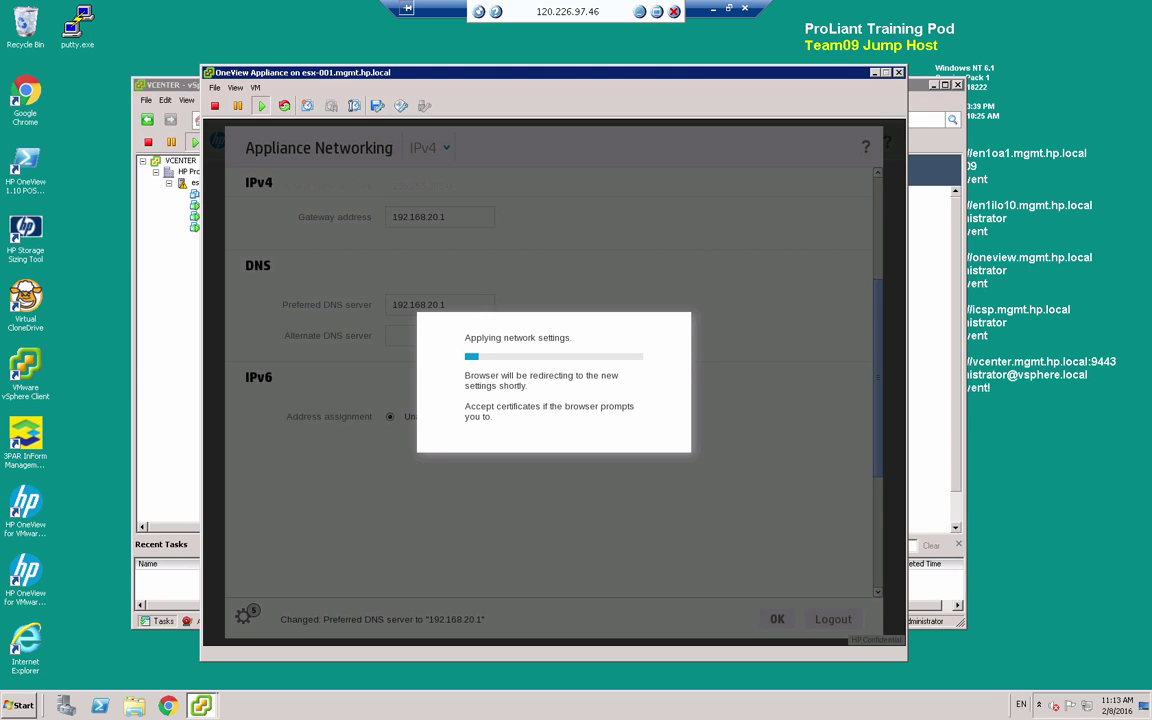
pyautogui.click(172, 706)
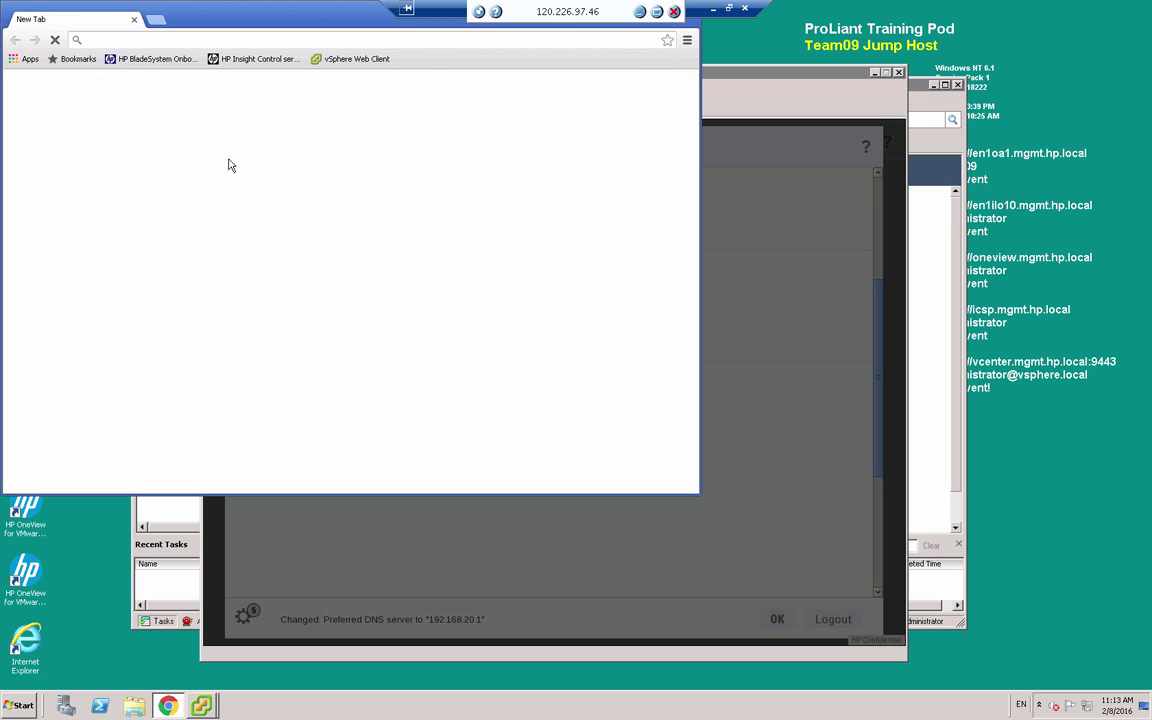
pyautogui.click(219, 40)
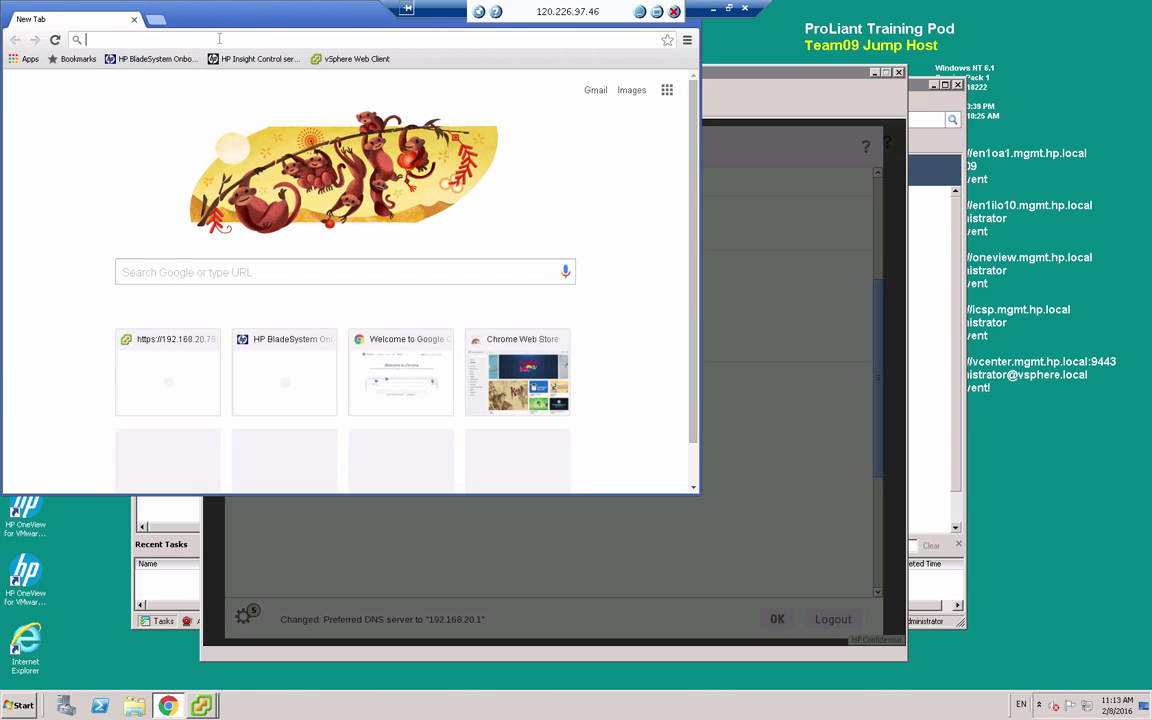
pyautogui.write('htt')
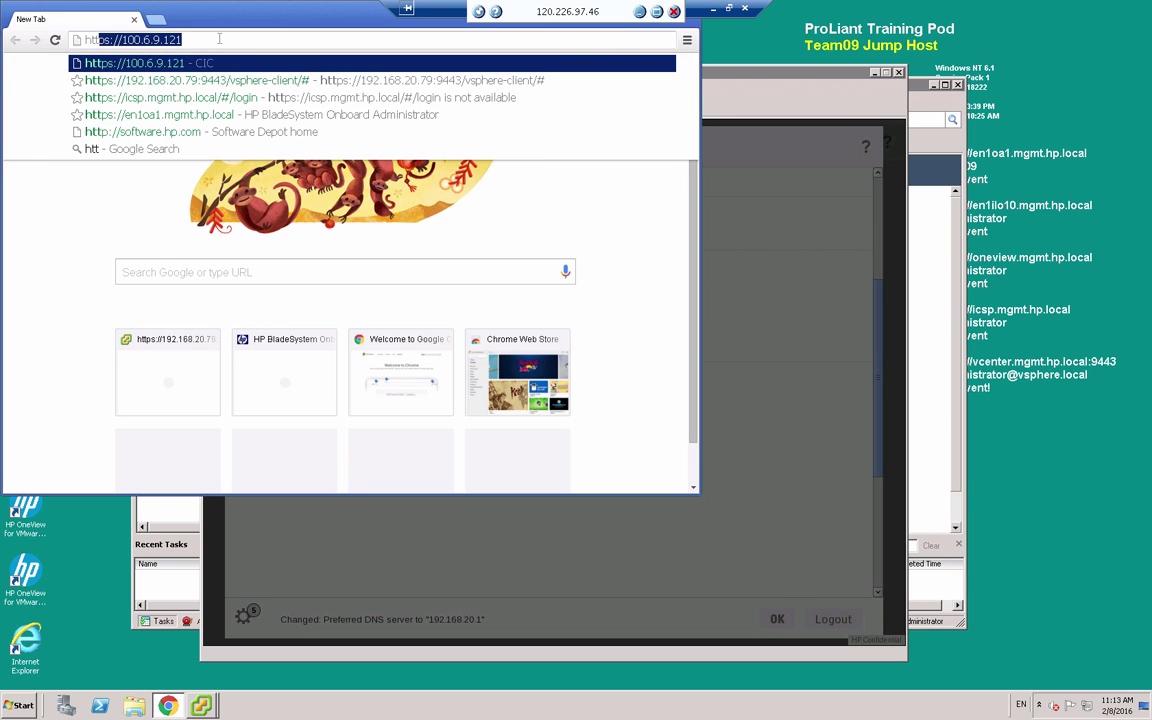
pyautogui.write('ps://onevi')
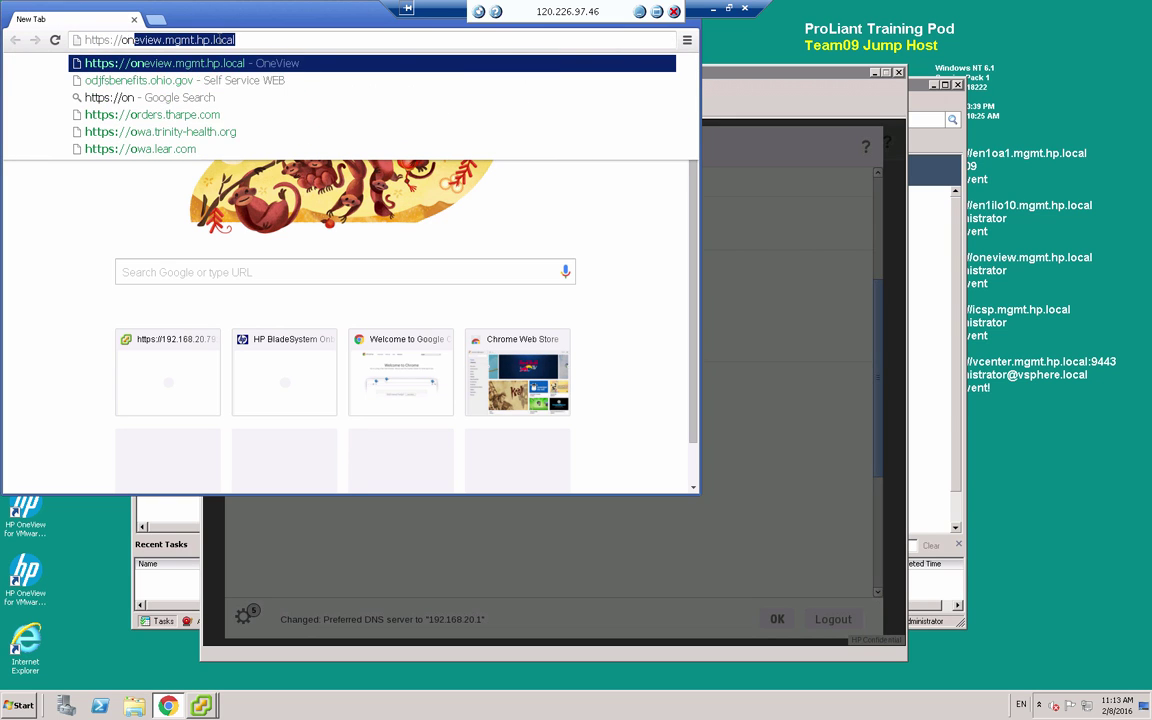
pyautogui.write('ew.mgmt')
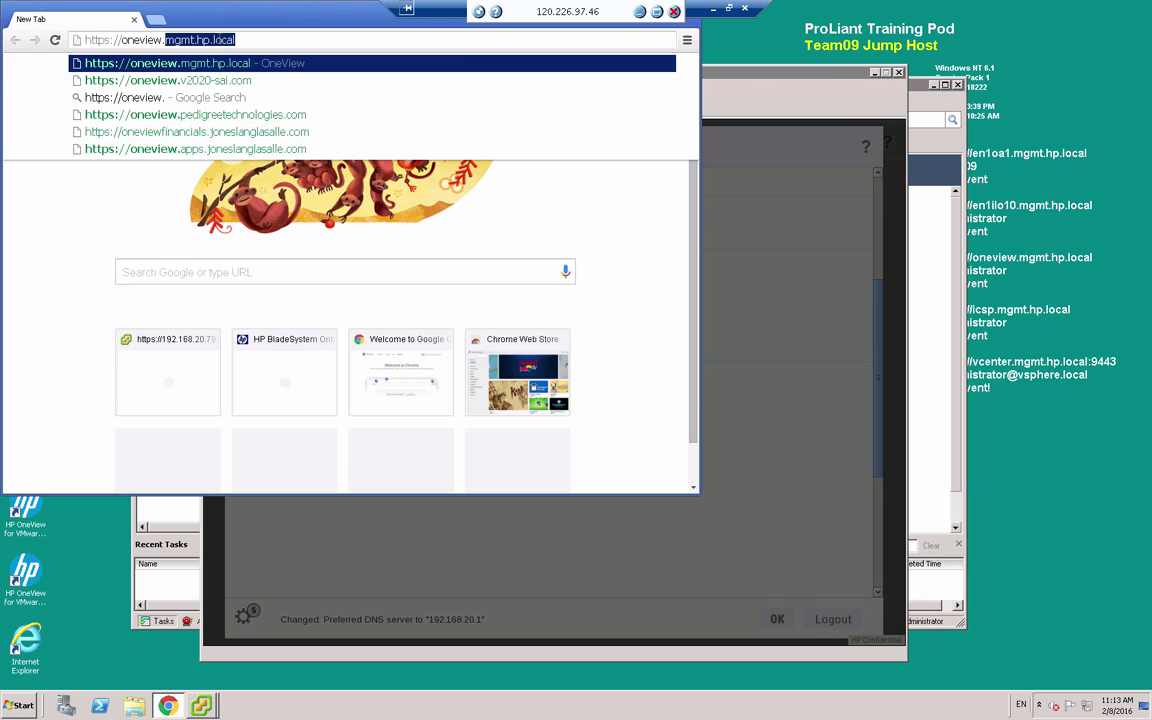
pyautogui.write('.hp.loca')
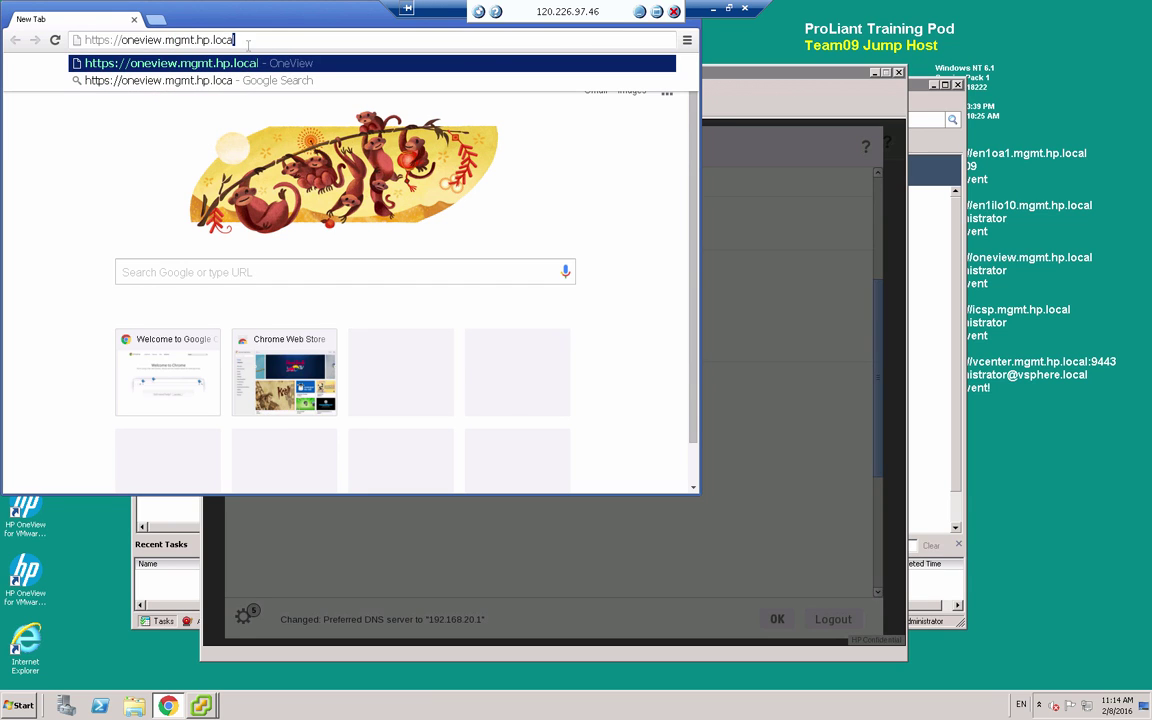
# Wait for the appliance console to show the HP OneView Dashboard, then close the console and return to Chrome
pyautogui.click(742, 100)
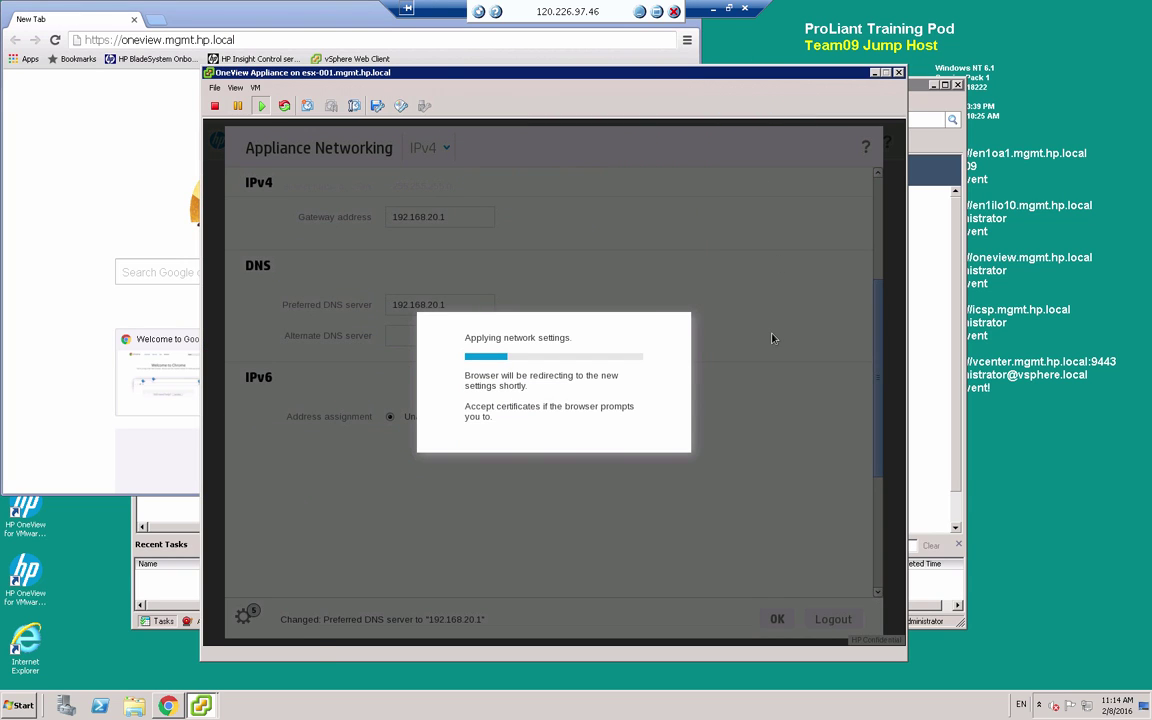
pyautogui.click(696, 307)
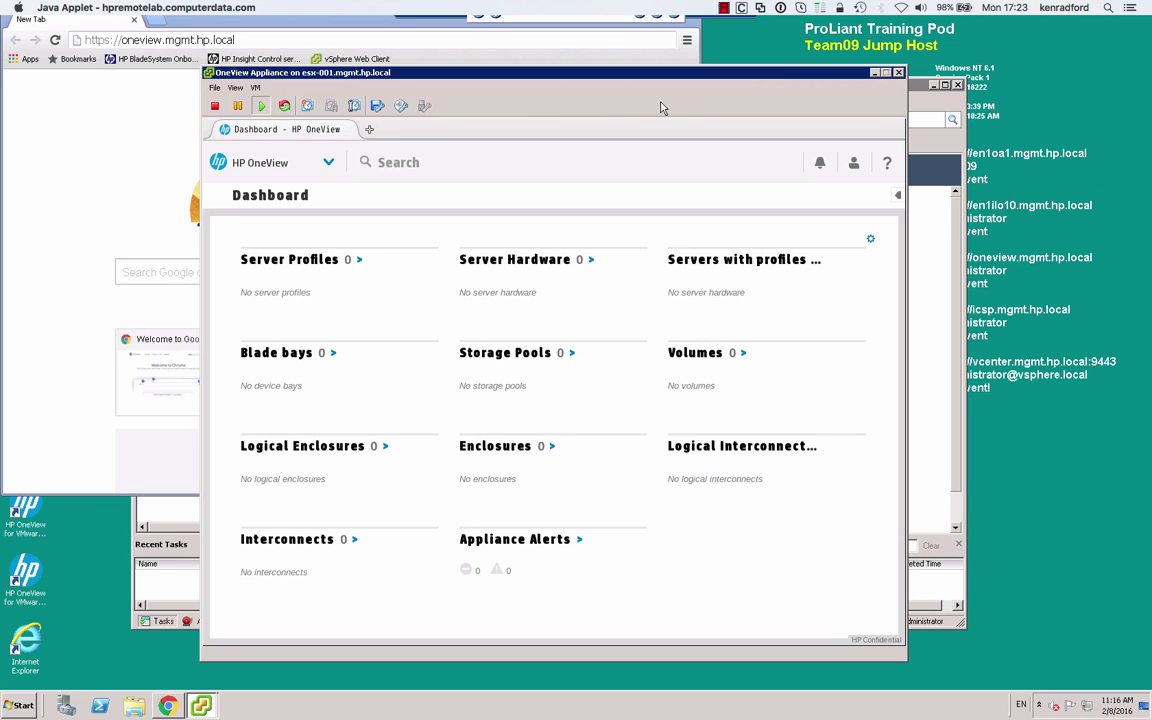
pyautogui.click(900, 76)
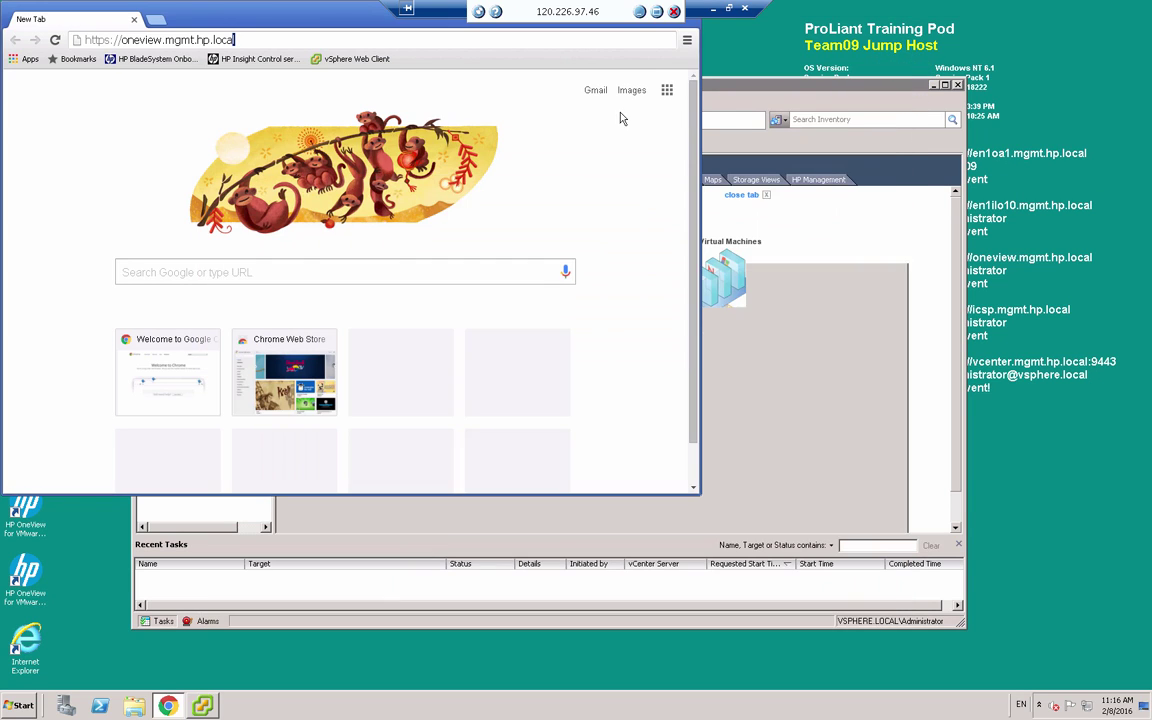
pyautogui.click(321, 34)
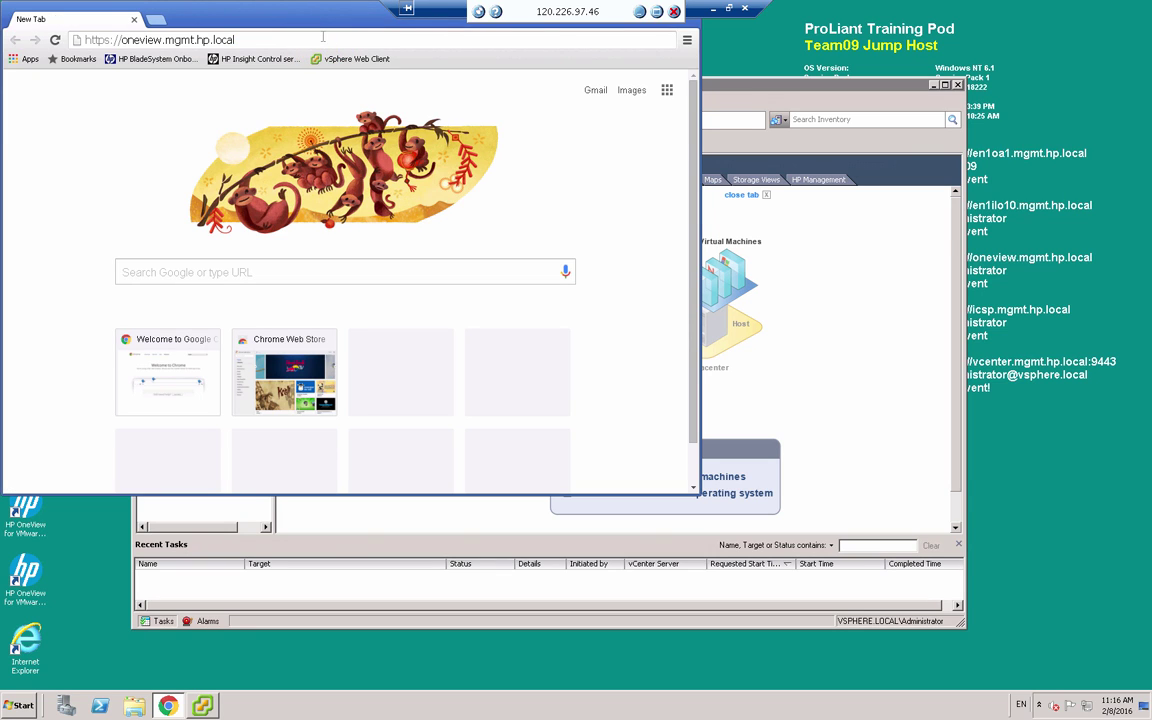
pyautogui.press('Return')
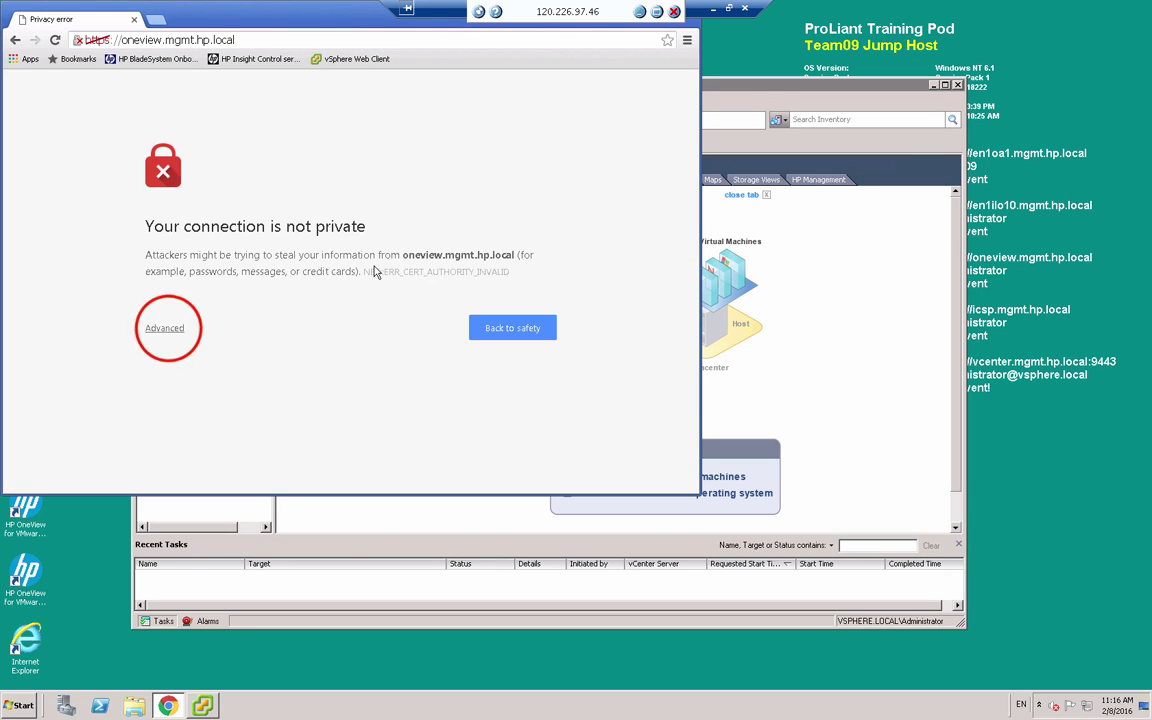
pyautogui.click(170, 332)
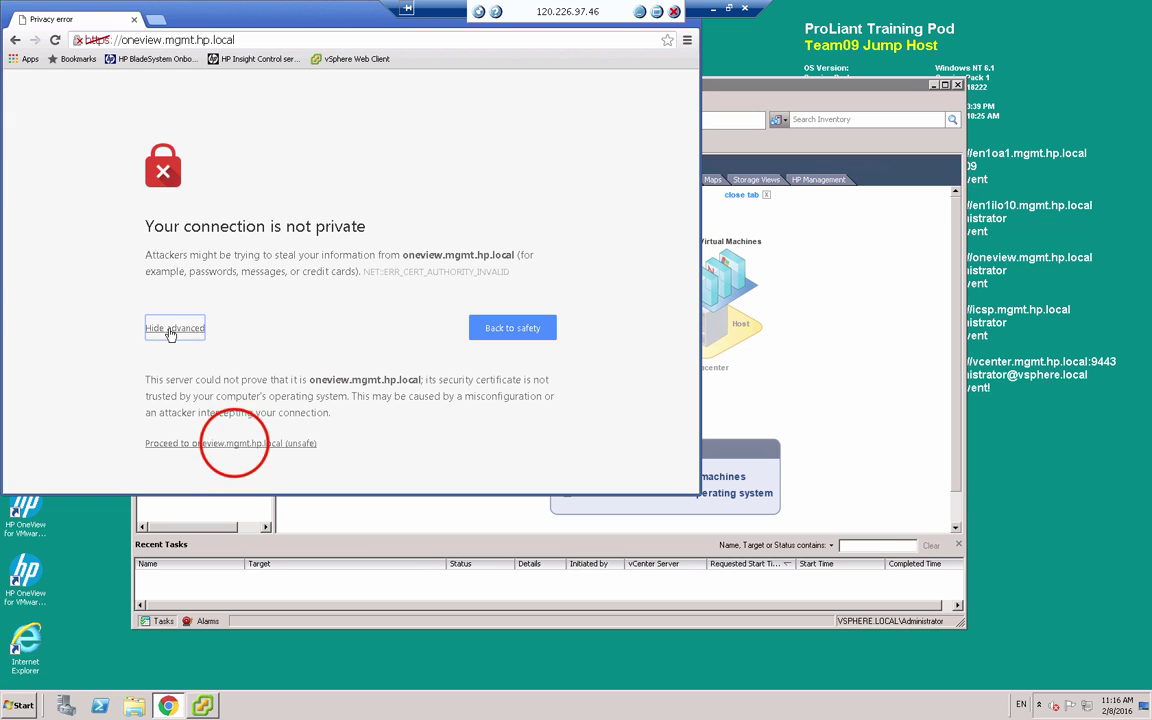
pyautogui.click(234, 443)
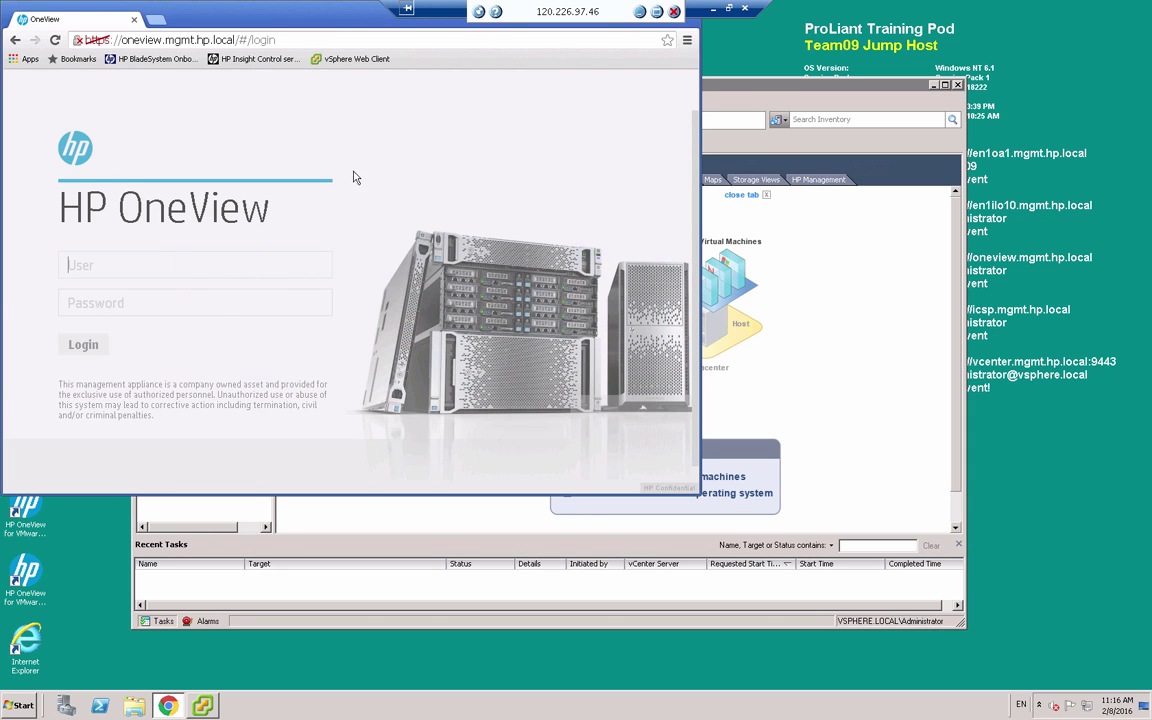
# Log in as Administrator with the account password to reach the OneView Dashboard
pyautogui.click(217, 263)
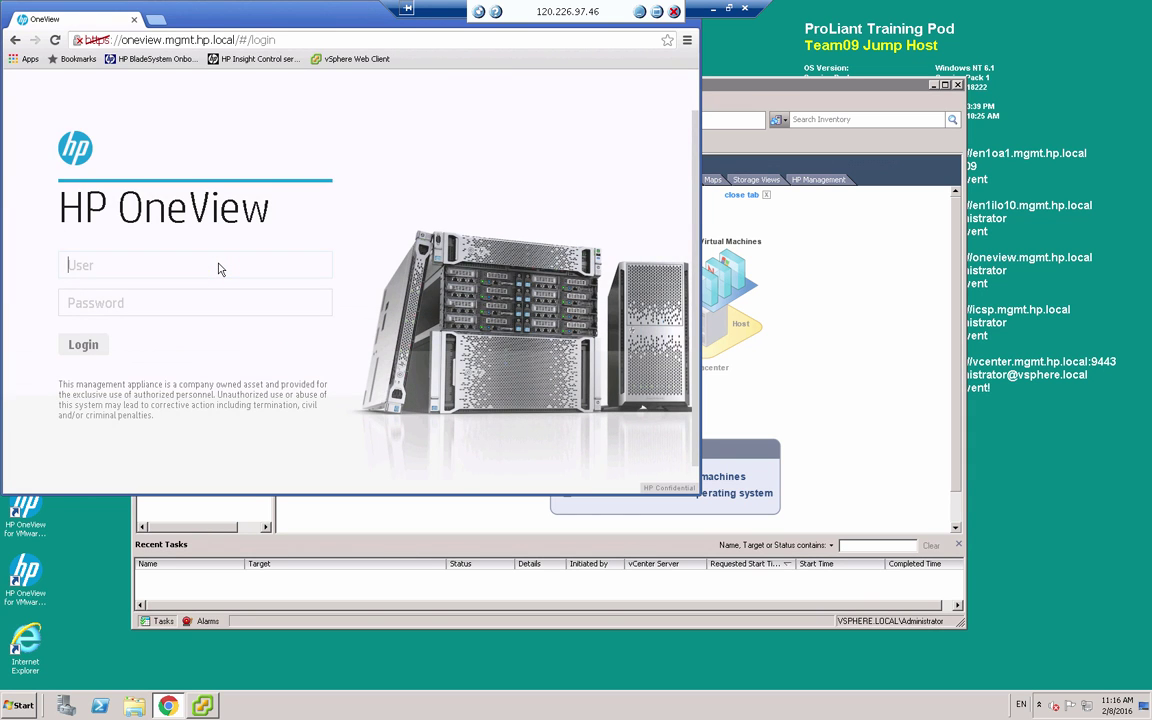
pyautogui.write('Admini')
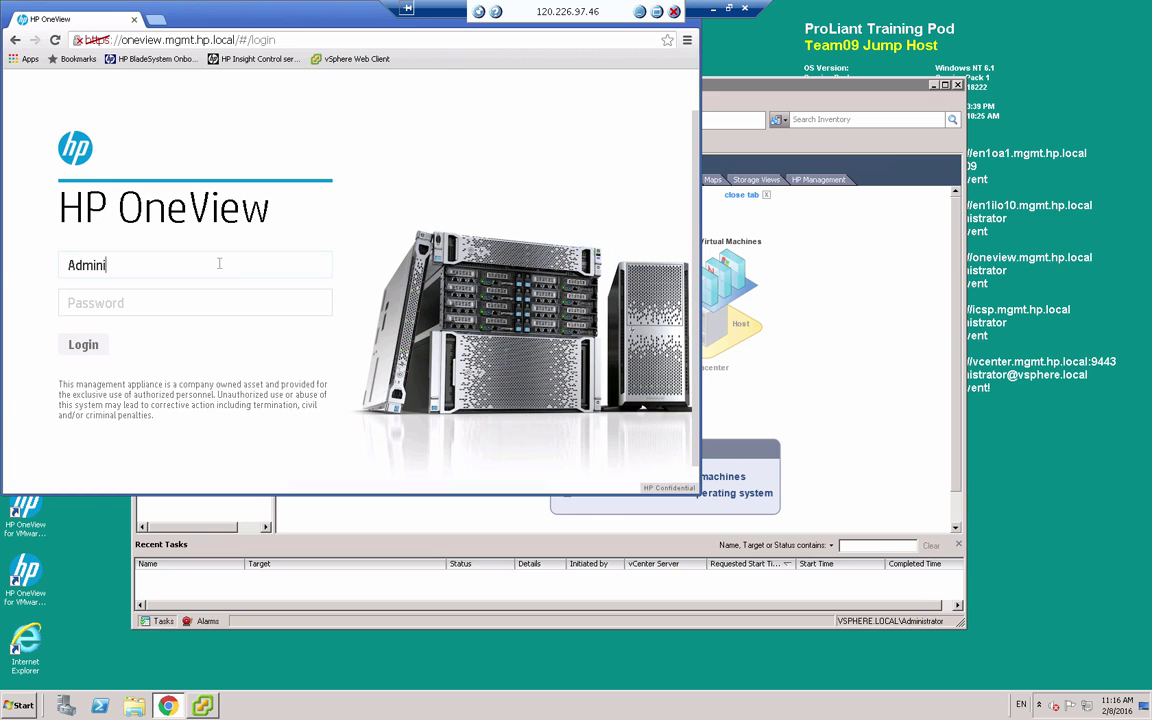
pyautogui.write('strator')
pyautogui.press('Tab')
pyautogui.write('password')
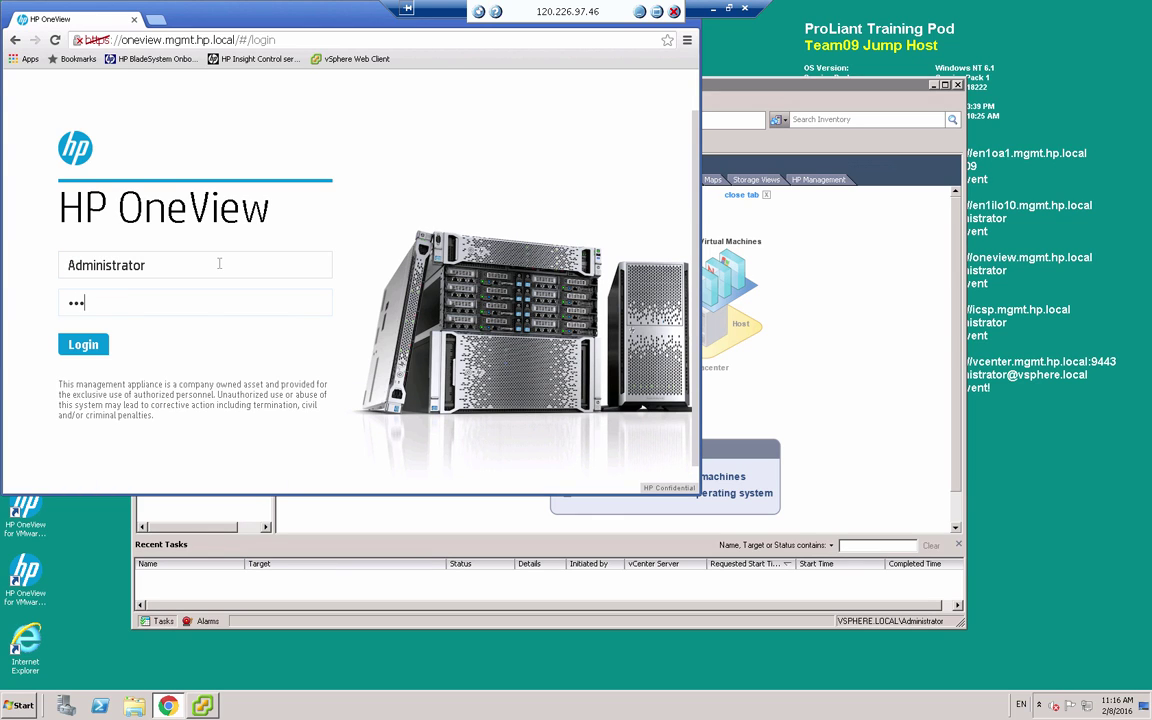
pyautogui.press('Return')
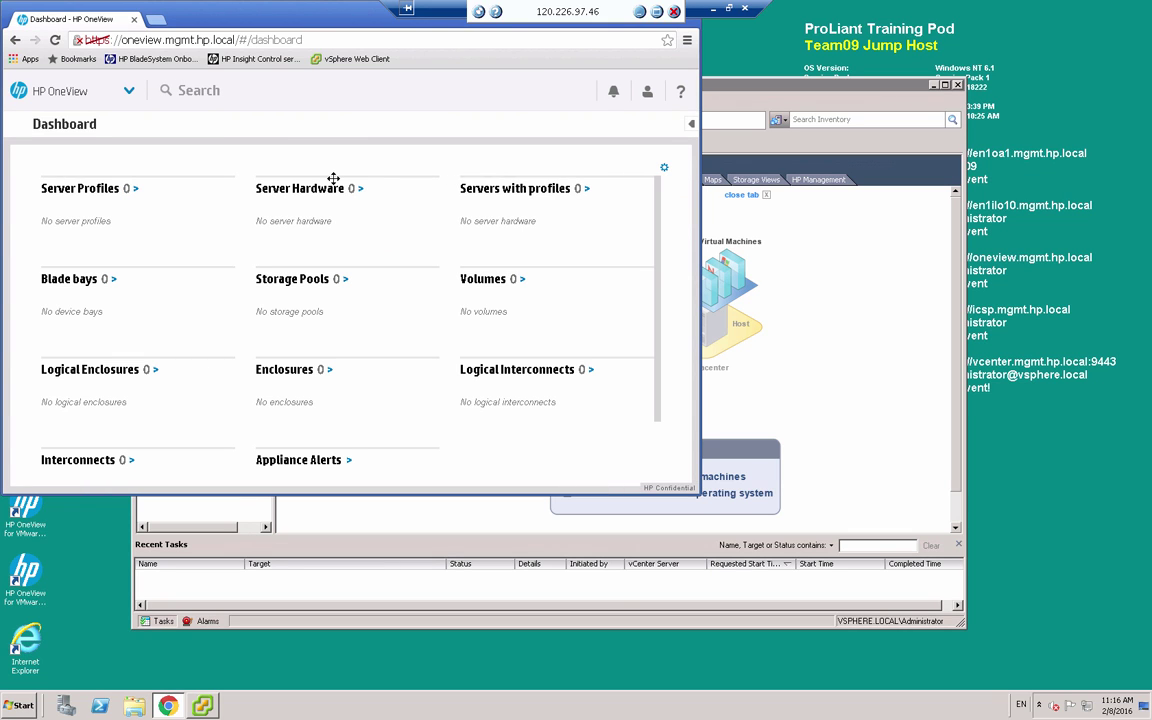
pyautogui.moveTo(333, 178)
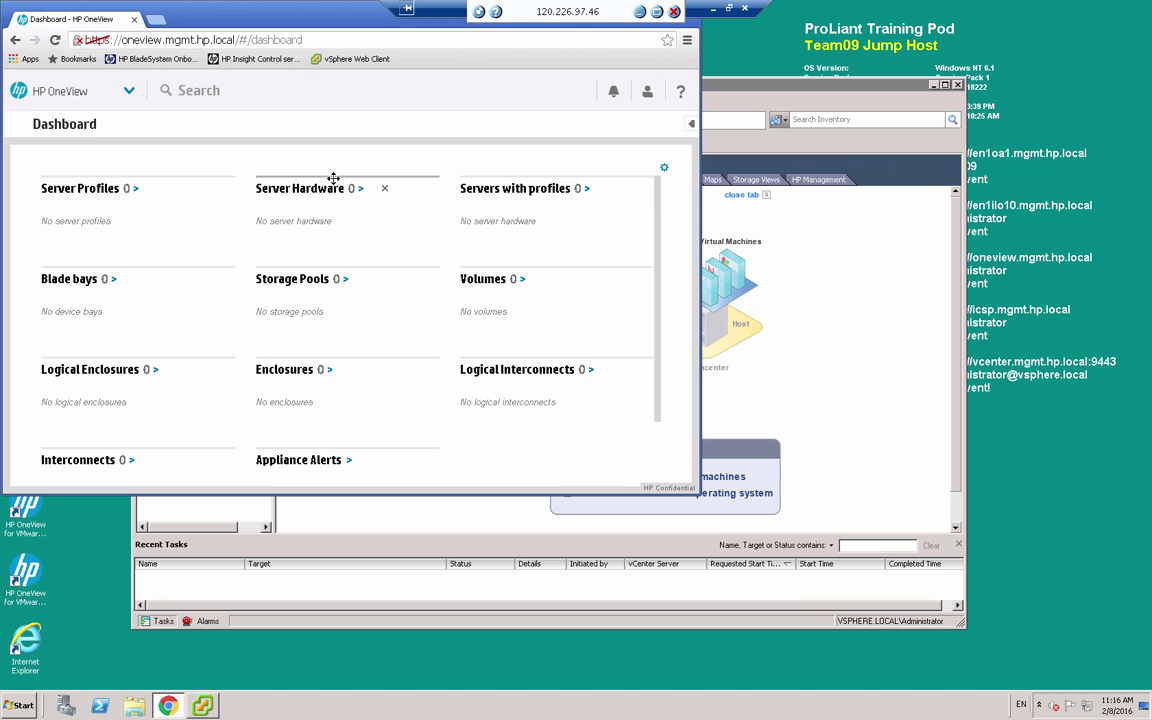